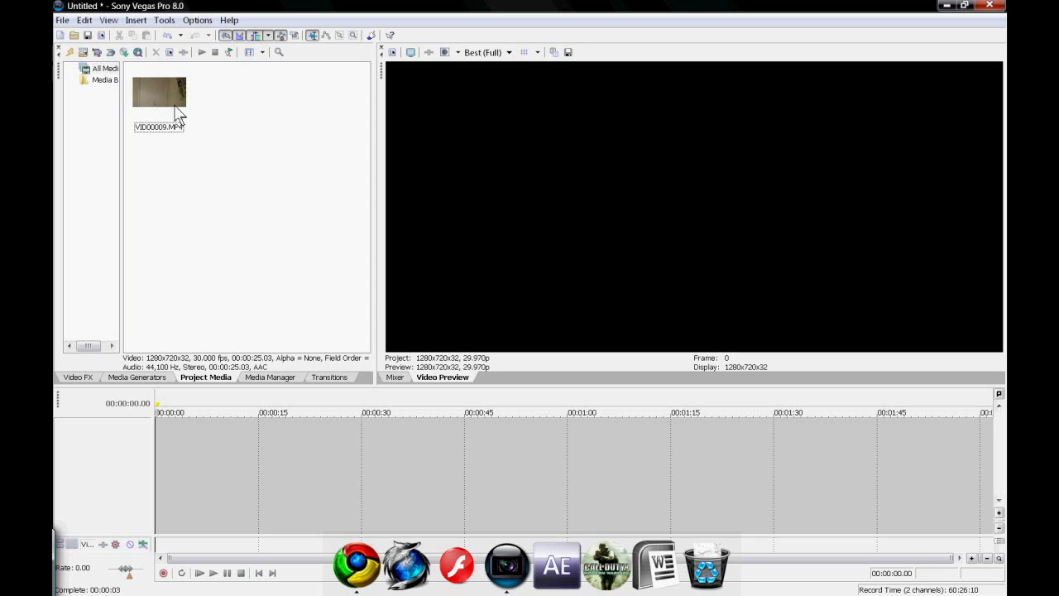
Place VID00009.MP4 from Project Media at the start of the timeline.
{"action": "left_click_drag", "start_coordinate": [176, 108], "coordinate": [157, 462]}
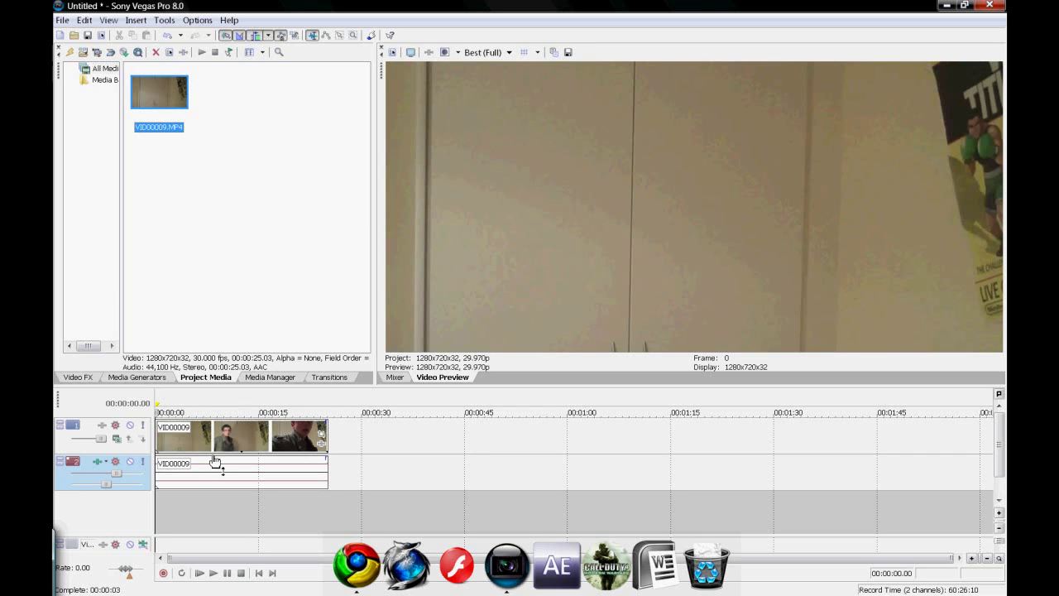
Scrub the clip's start to find the moment just before the person enters.
{"action": "left_click", "coordinate": [156, 411]}
{"action": "left_click_drag", "start_coordinate": [157, 411], "coordinate": [191, 413]}
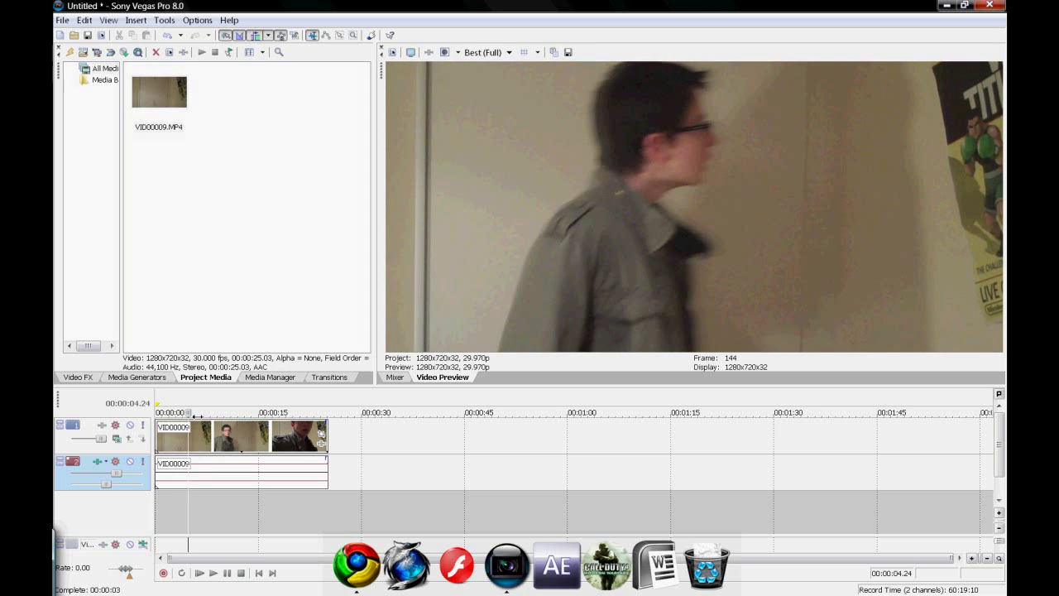
{"action": "left_click_drag", "start_coordinate": [192, 413], "coordinate": [182, 412]}
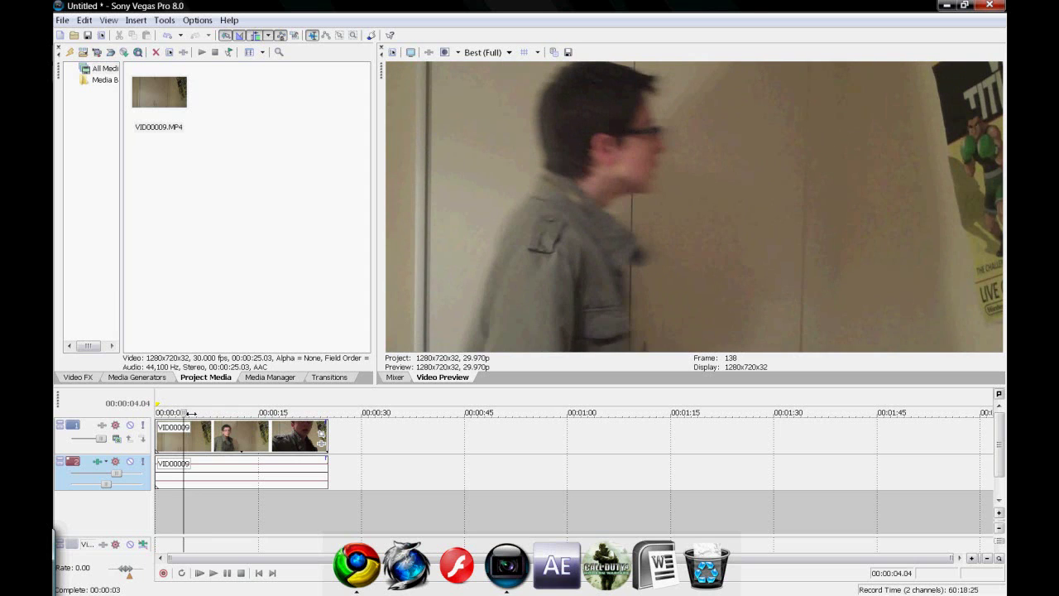
Enlarge the Video Preview area and play the clip from about three seconds.
{"action": "left_click_drag", "start_coordinate": [380, 325], "coordinate": [211, 319]}
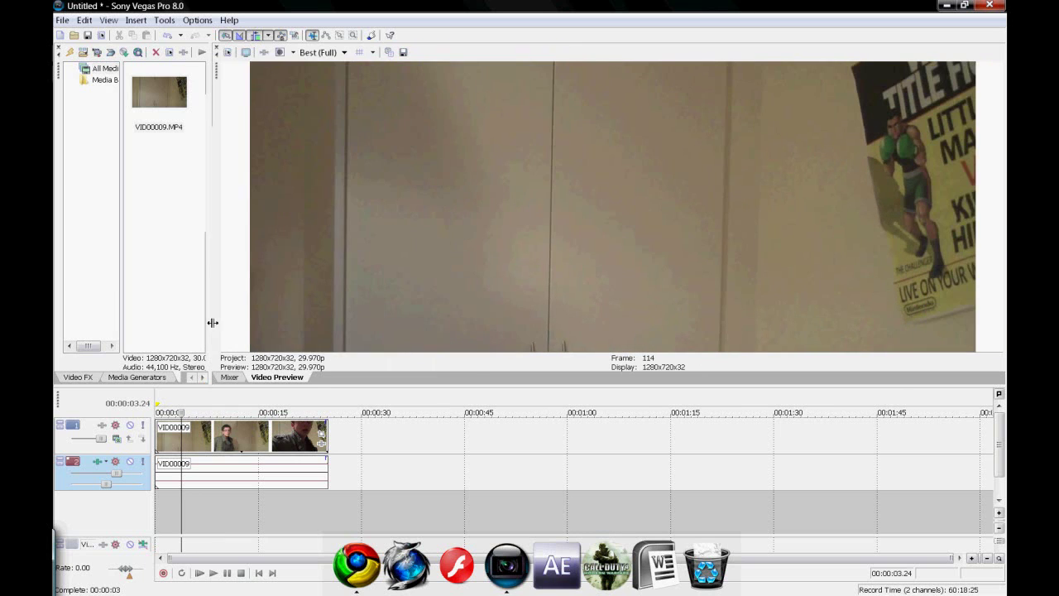
{"action": "left_click_drag", "start_coordinate": [319, 388], "coordinate": [320, 422]}
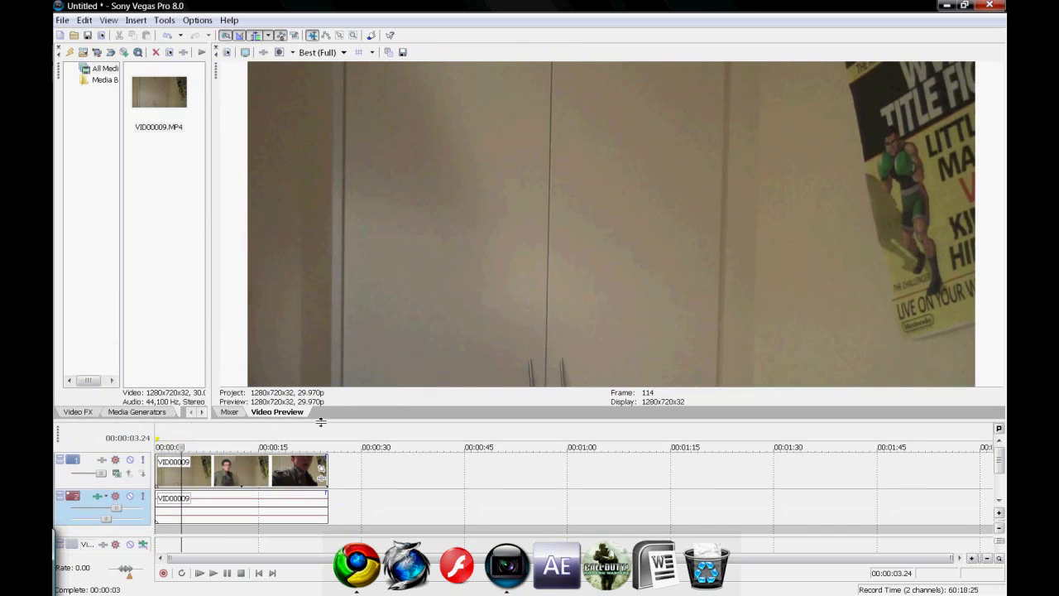
{"action": "key", "text": "space"}
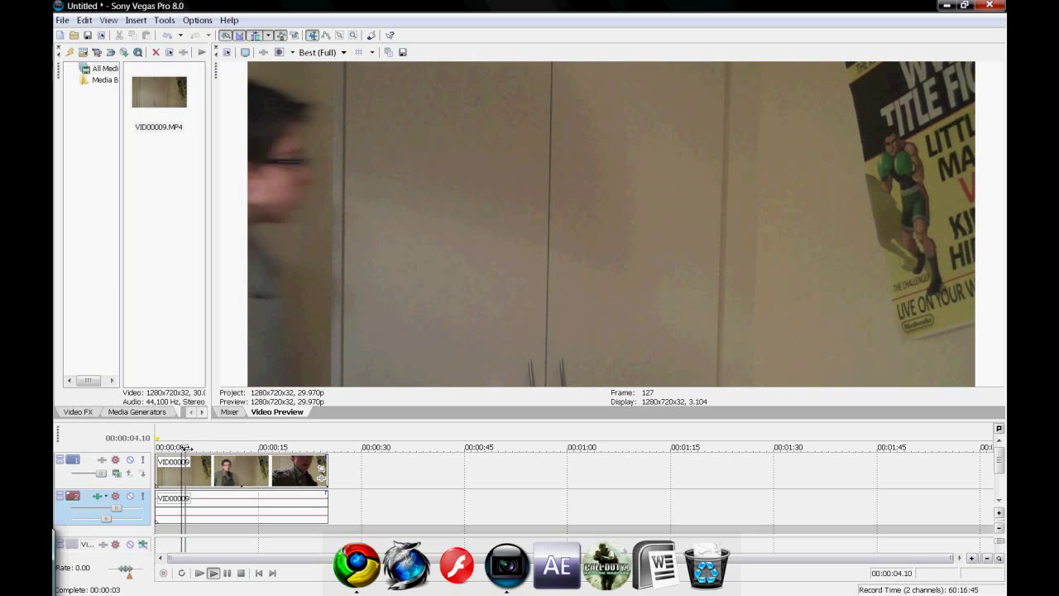
Cut off the first three seconds at 00:00:03.02 and ripple-delete them.
{"action": "left_click", "coordinate": [179, 447]}
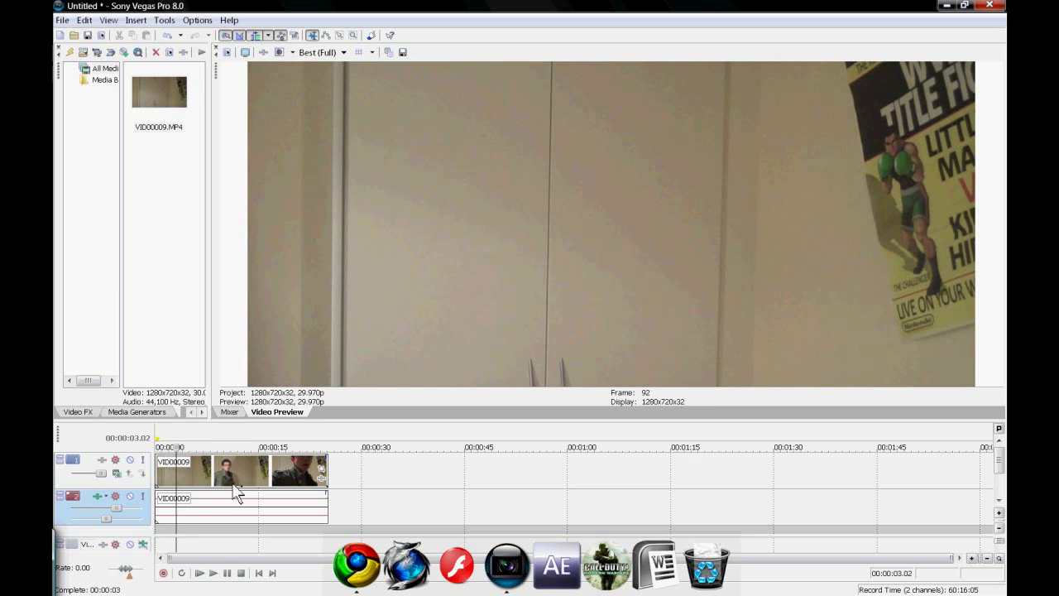
{"action": "key", "text": "space"}
{"action": "key", "text": "s"}
{"action": "left_click", "coordinate": [164, 474]}
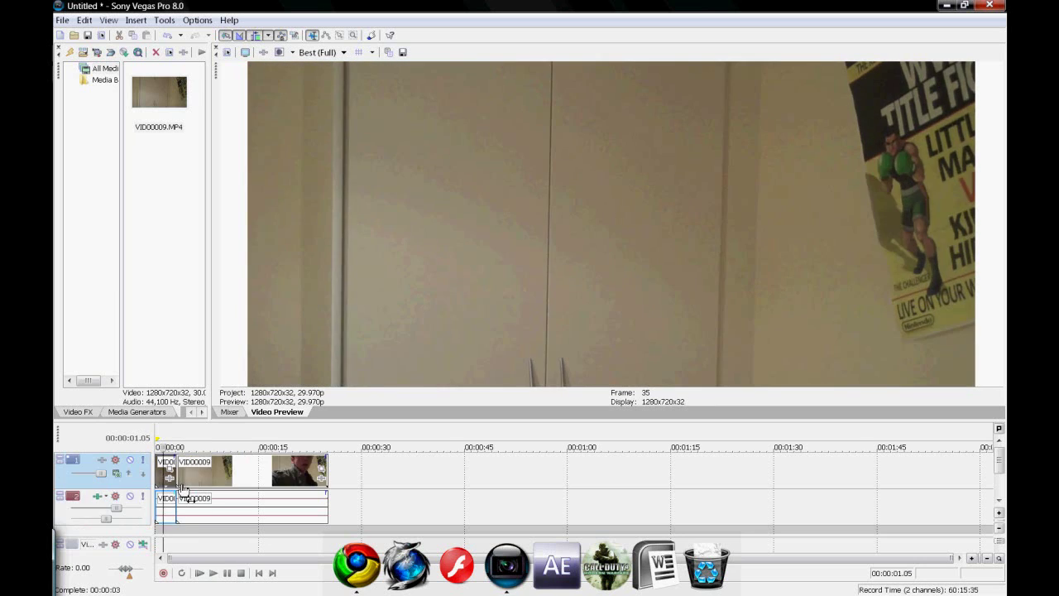
{"action": "key", "text": "Delete"}
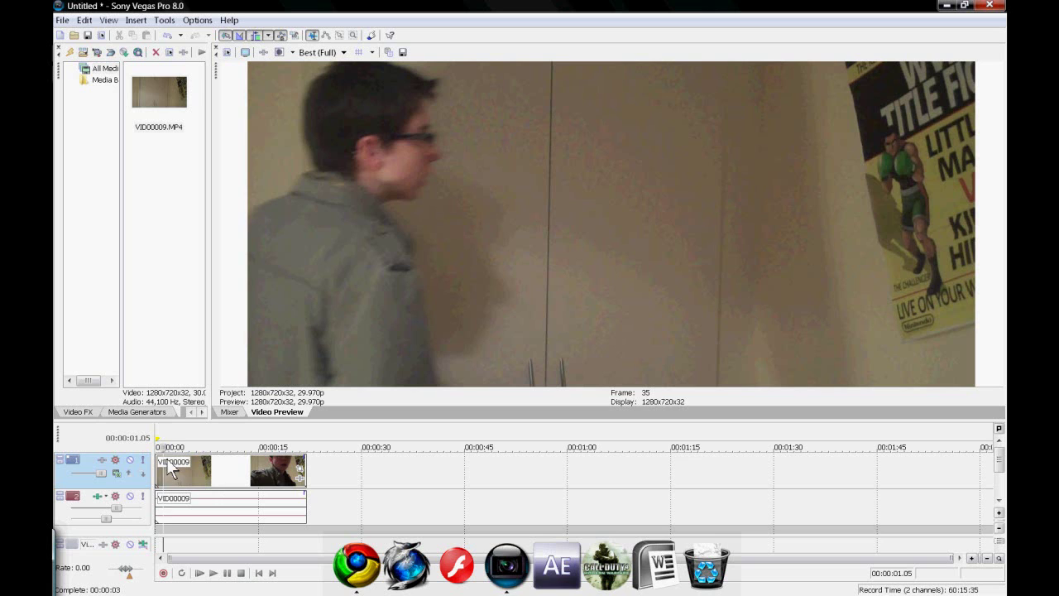
Play and scrub through the trimmed clip to locate the temples pose.
{"action": "key", "text": "space"}
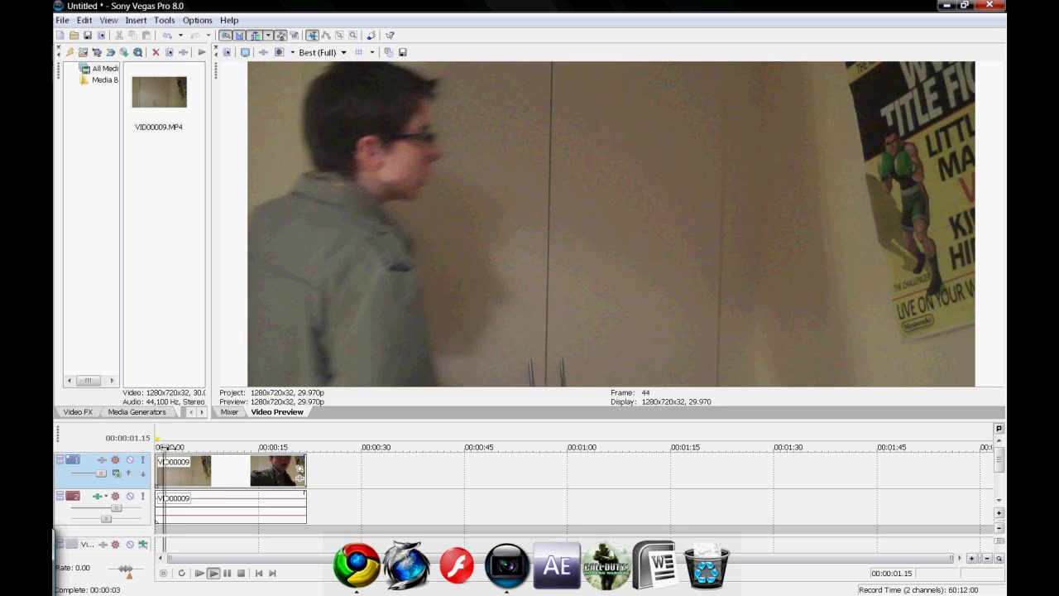
{"action": "left_click", "coordinate": [199, 448]}
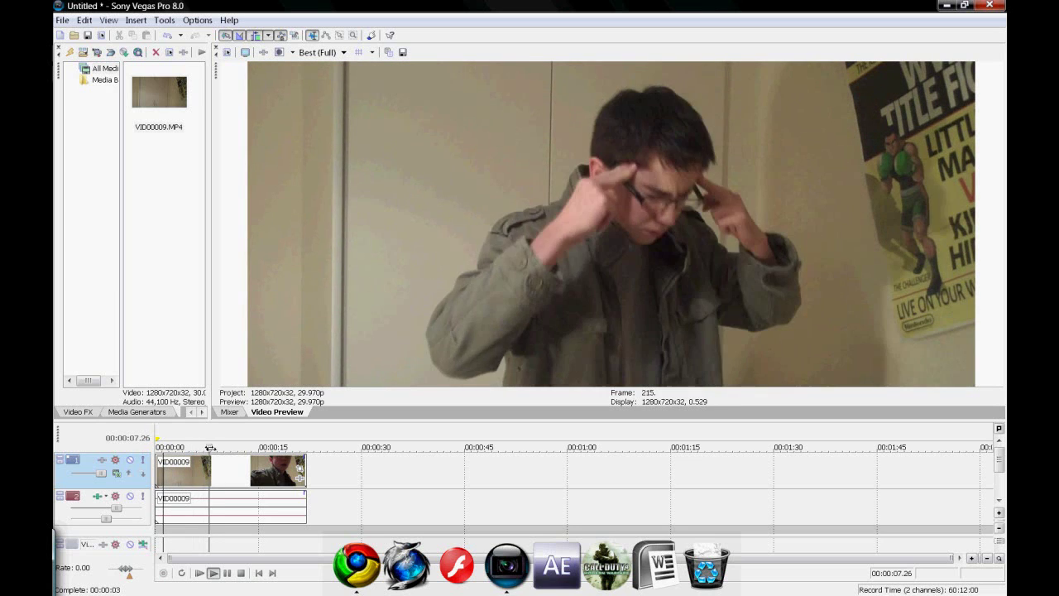
{"action": "key", "text": "Return"}
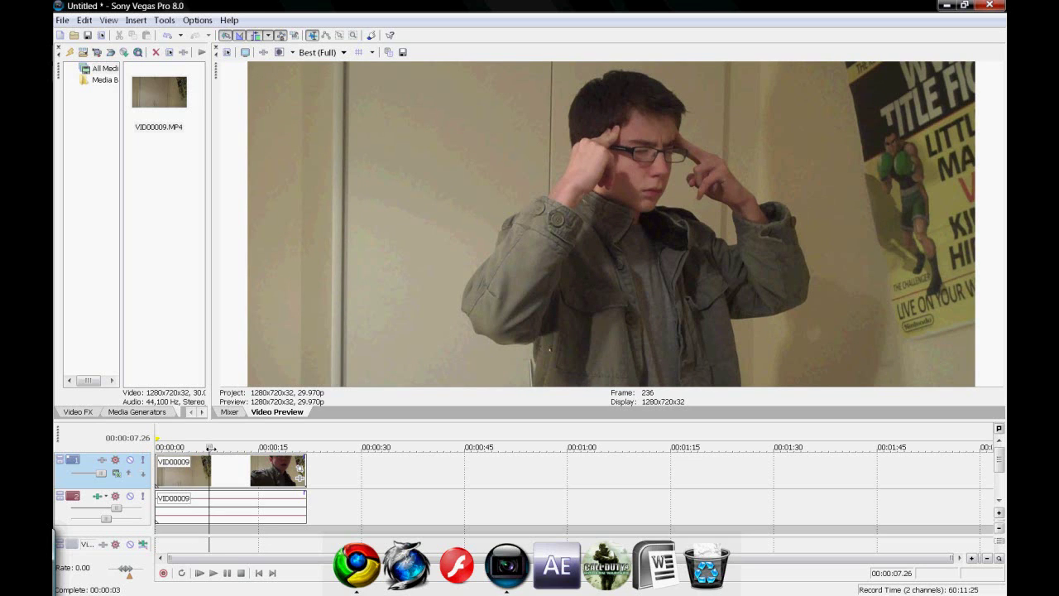
{"action": "key", "text": "space"}
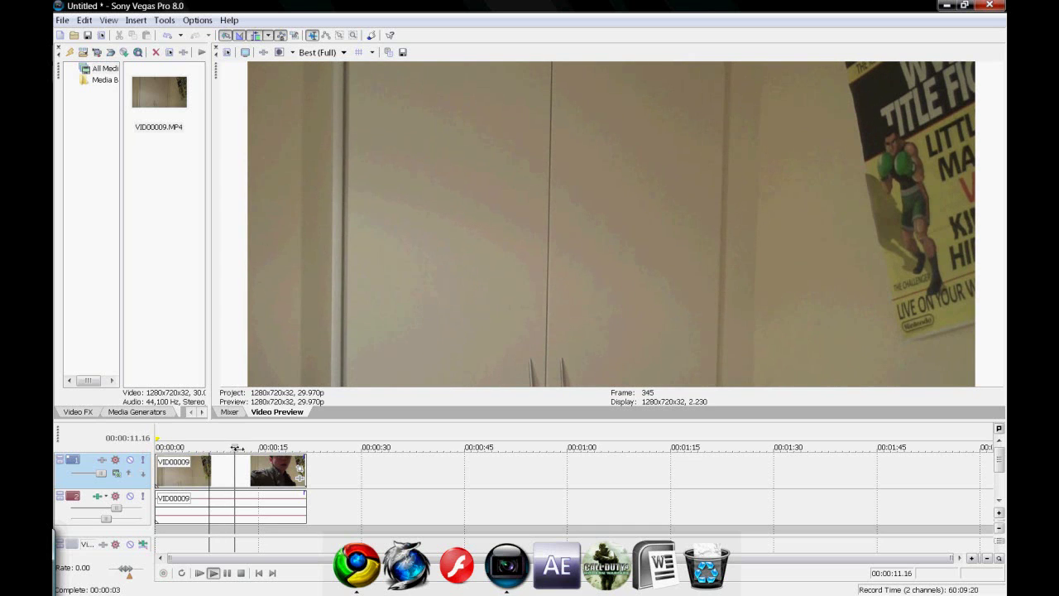
{"action": "key", "text": "Return"}
{"action": "key", "text": "Return"}
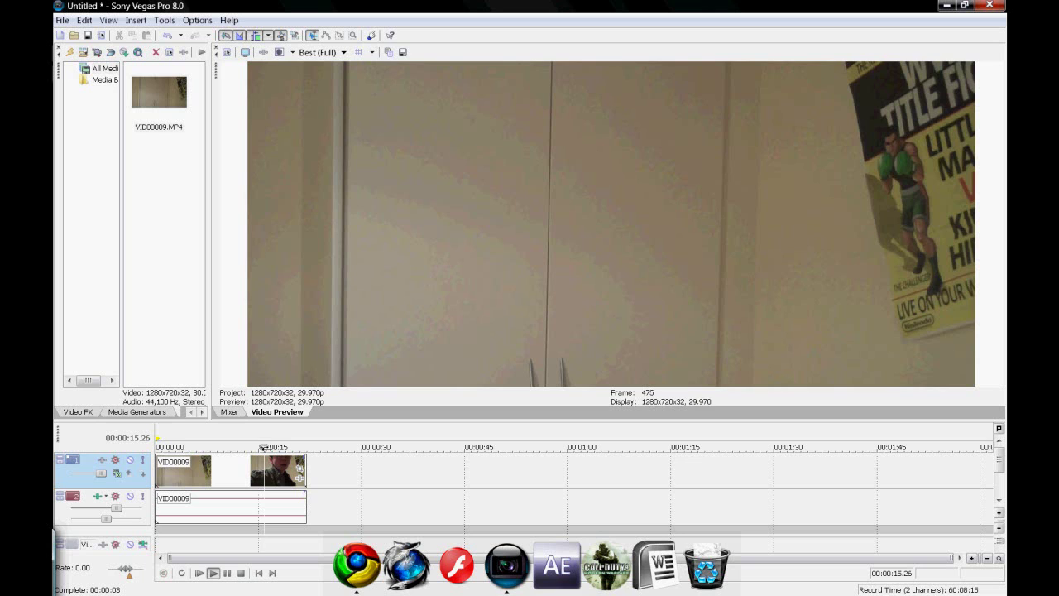
{"action": "left_click_drag", "start_coordinate": [273, 448], "coordinate": [298, 448]}
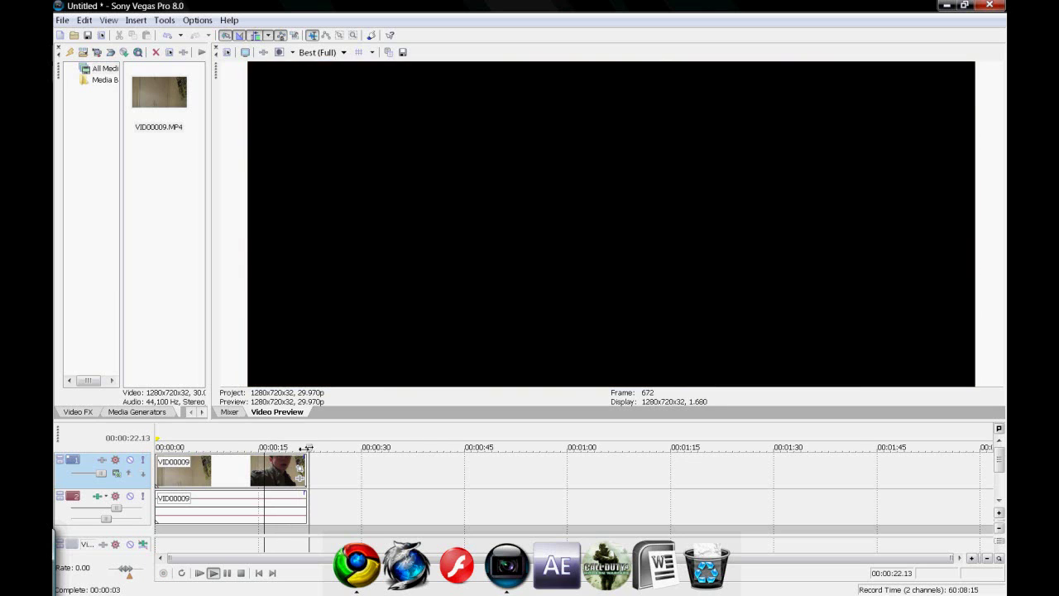
{"action": "mouse_move", "coordinate": [297, 448]}
{"action": "left_mouse_down"}
{"action": "mouse_move", "coordinate": [309, 448]}
{"action": "mouse_move", "coordinate": [253, 448]}
{"action": "left_mouse_up"}
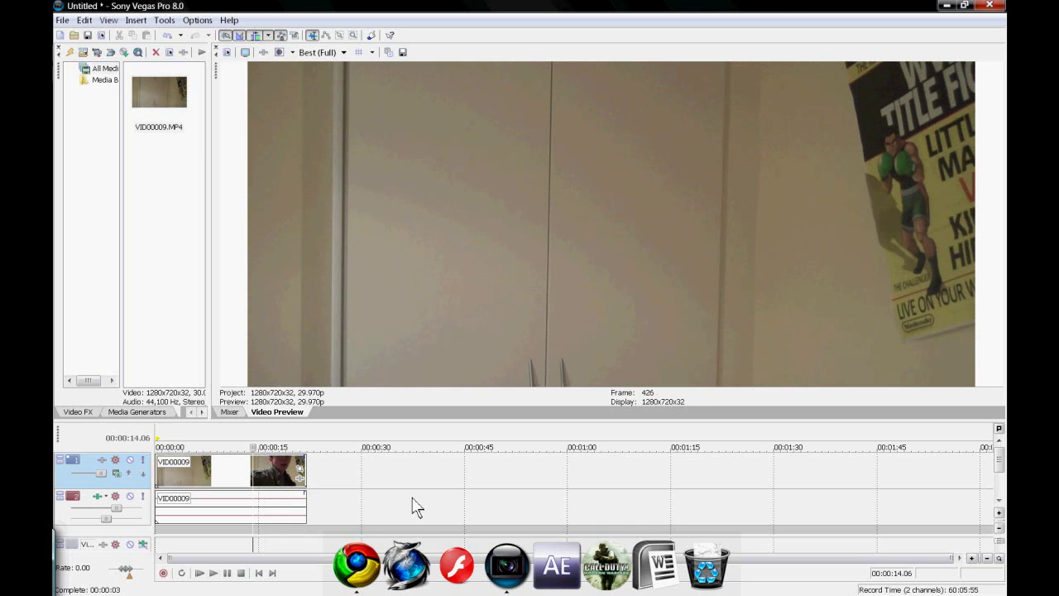
Split the clip at the temples frame, 00:00:07.29, and select the second piece.
{"action": "key", "text": "space"}
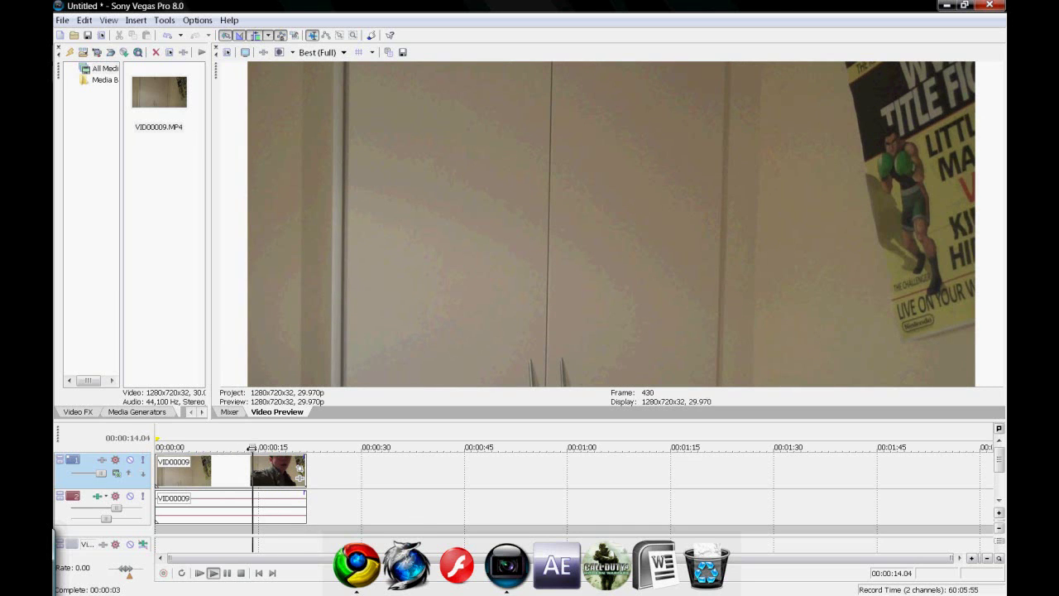
{"action": "left_click", "coordinate": [238, 448]}
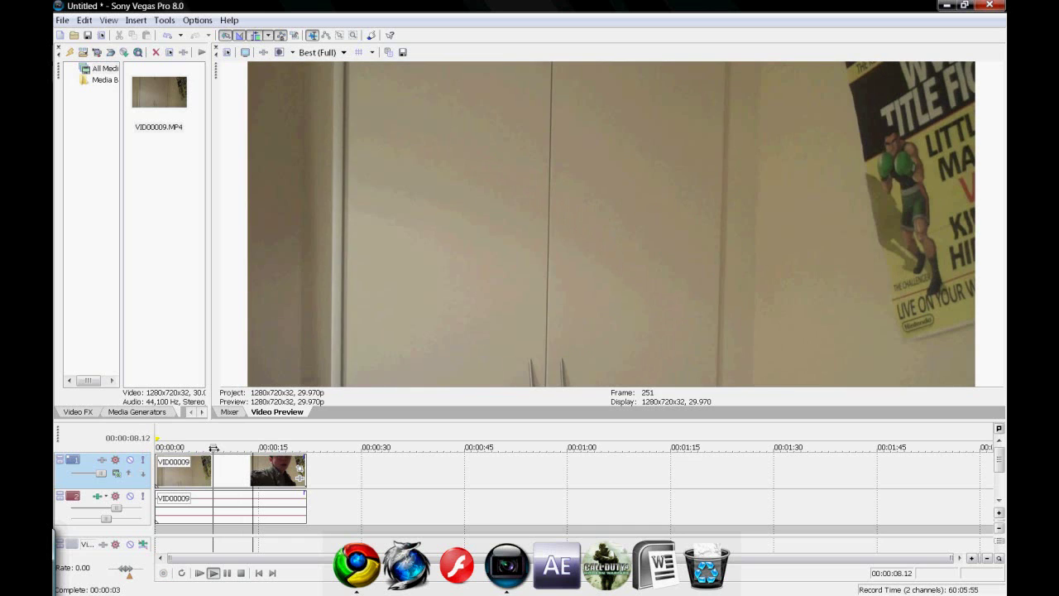
{"action": "key", "text": "space"}
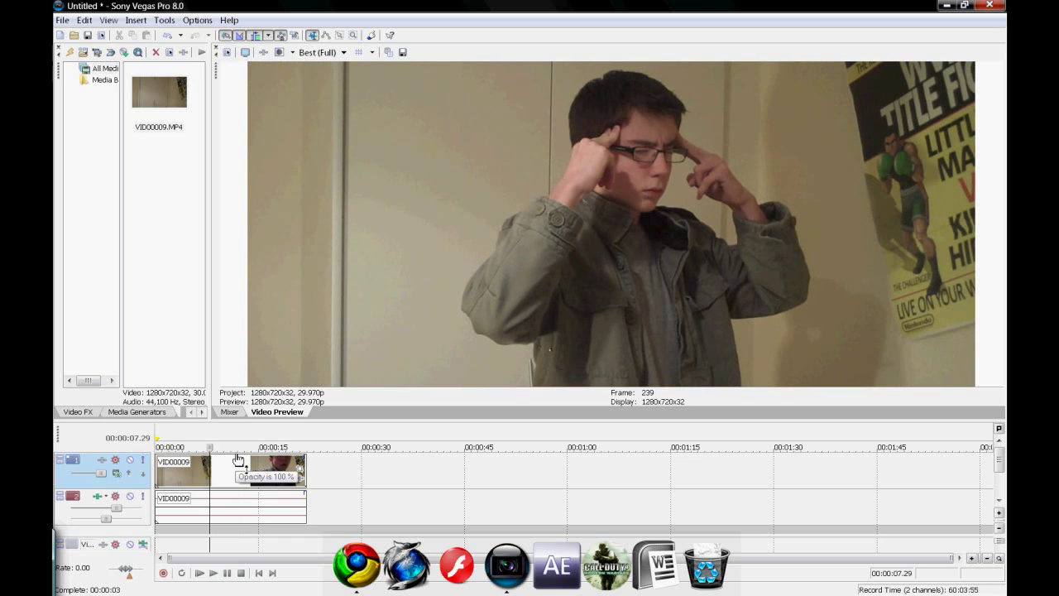
{"action": "key", "text": "space"}
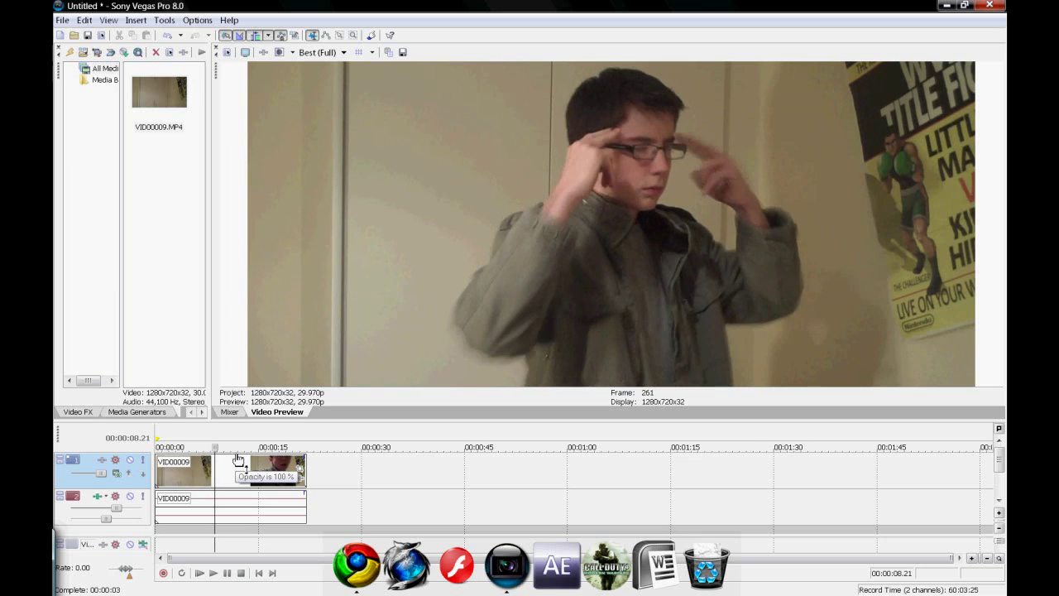
{"action": "key", "text": "space"}
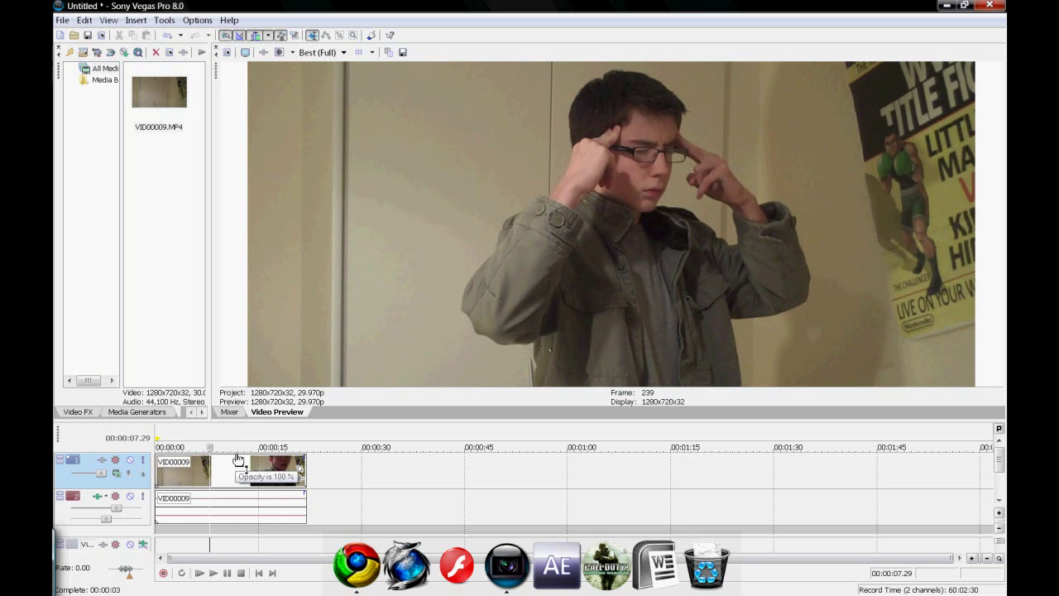
{"action": "key", "text": "s"}
{"action": "left_click", "coordinate": [252, 478]}
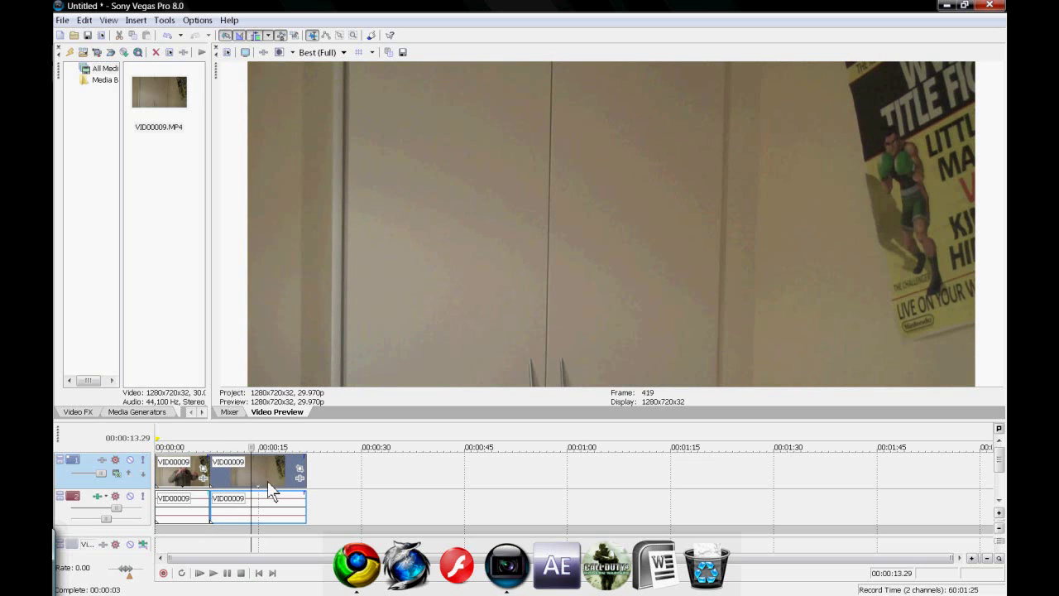
Try splitting and deleting the second event's tail near fifteen seconds, then undo it.
{"action": "key", "text": "space"}
{"action": "left_click", "coordinate": [263, 479]}
{"action": "key", "text": "space"}
{"action": "key", "text": "s"}
{"action": "key", "text": "Delete"}
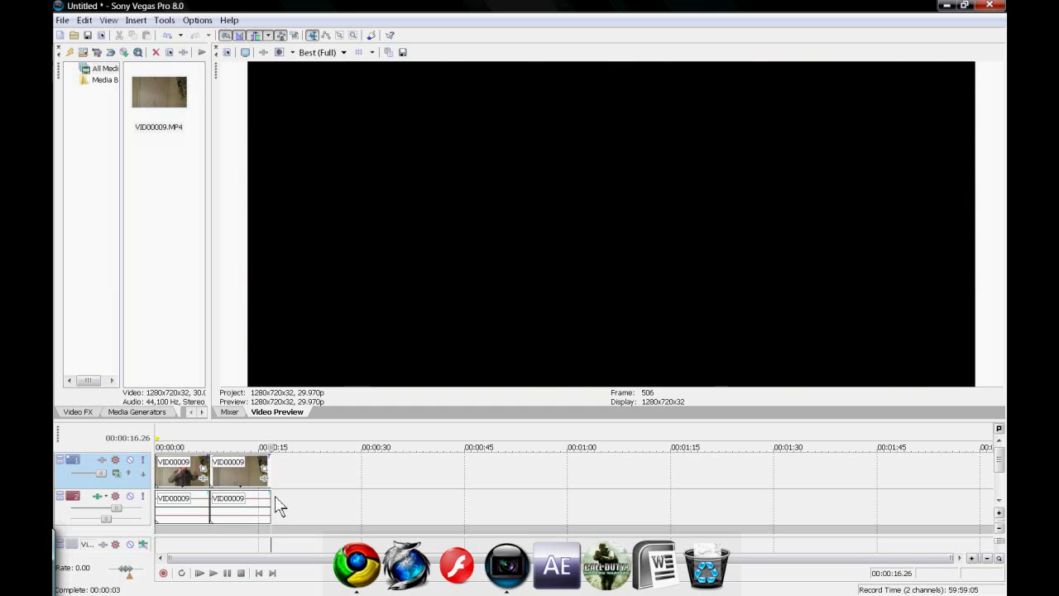
{"action": "key", "text": "ctrl+z"}
{"action": "key", "text": "ctrl+z"}
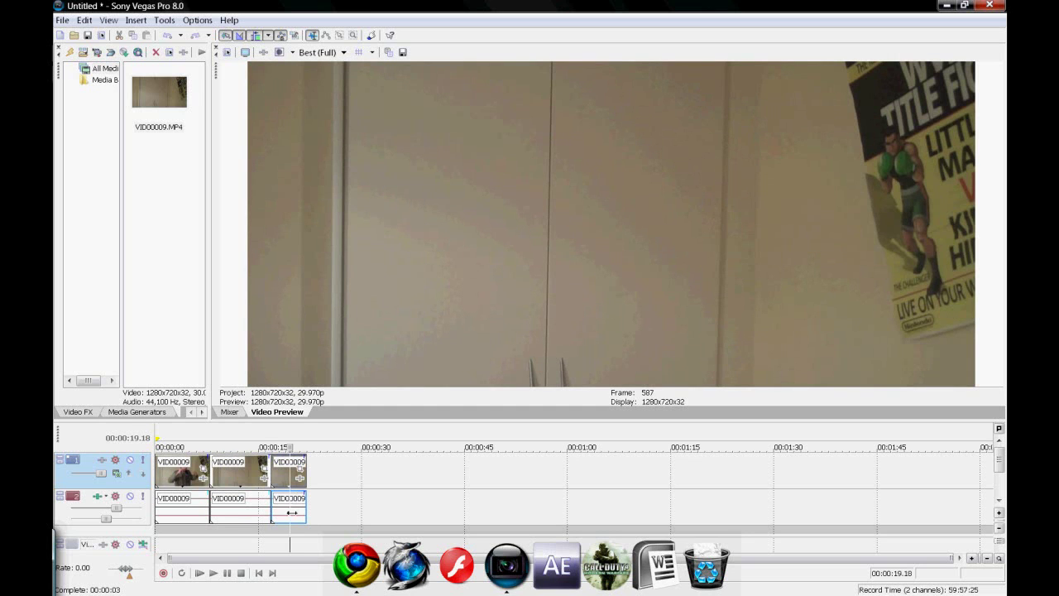
Split the second event at 00:00:19.18, delete the end piece, and shift it later.
{"action": "left_click", "coordinate": [290, 507]}
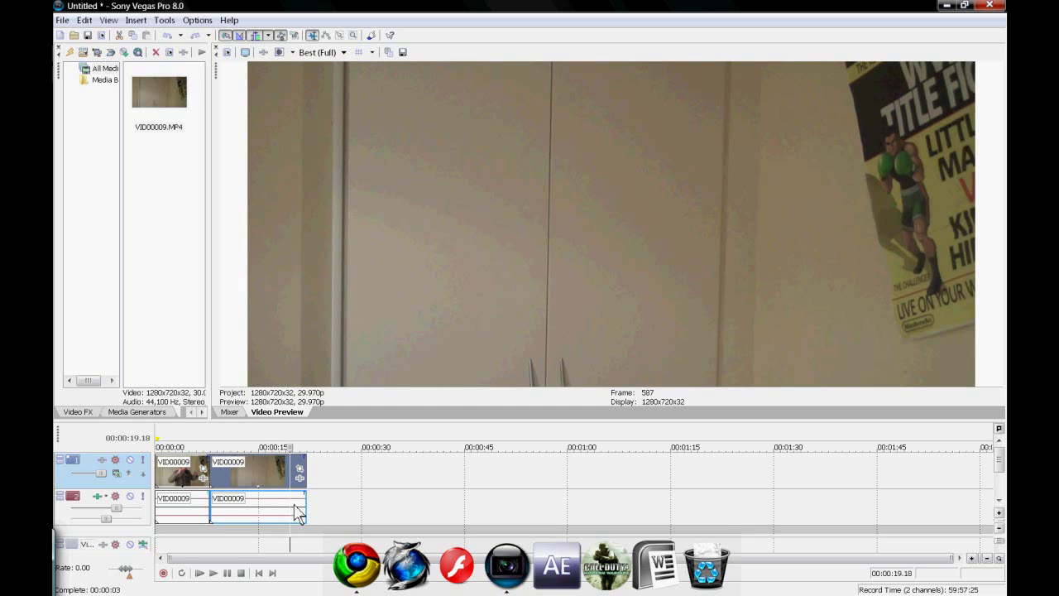
{"action": "key", "text": "s"}
{"action": "key", "text": "Delete"}
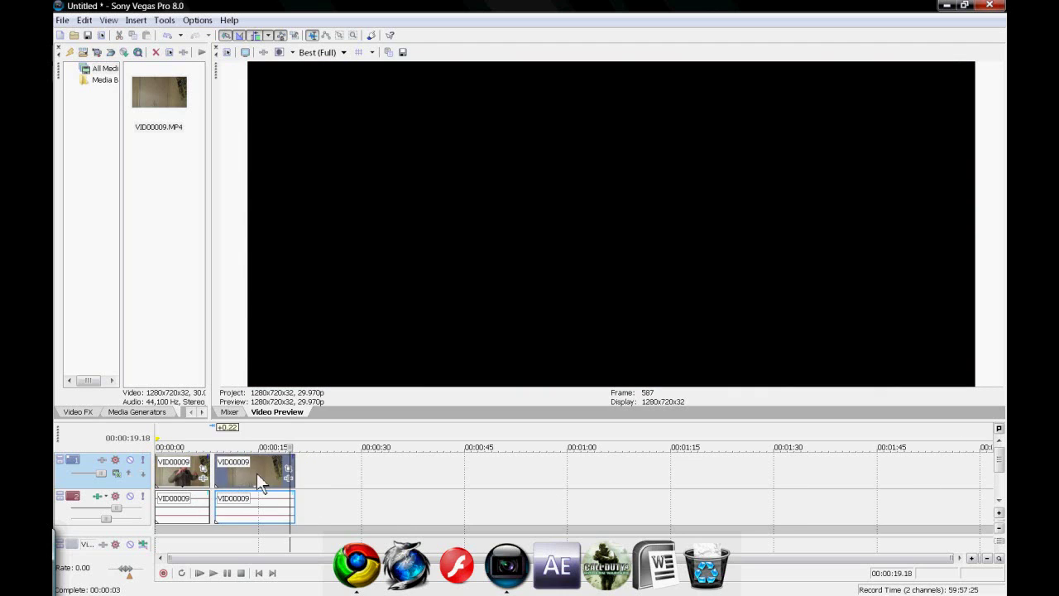
{"action": "left_click_drag", "start_coordinate": [257, 473], "coordinate": [278, 473]}
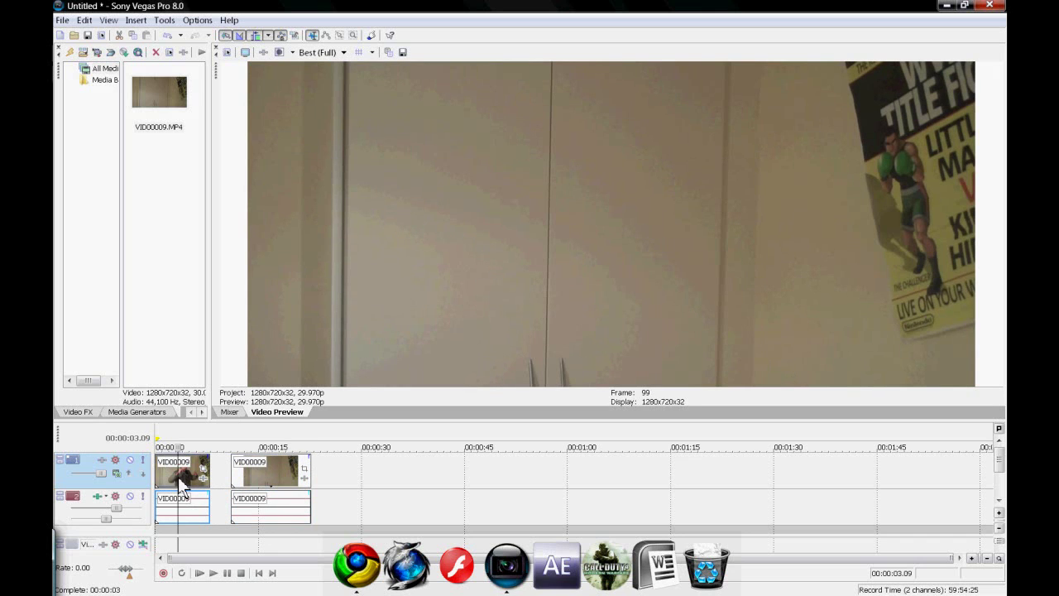
Review both events, then undo the track reorder and audio fade edits.
{"action": "left_click", "coordinate": [185, 483]}
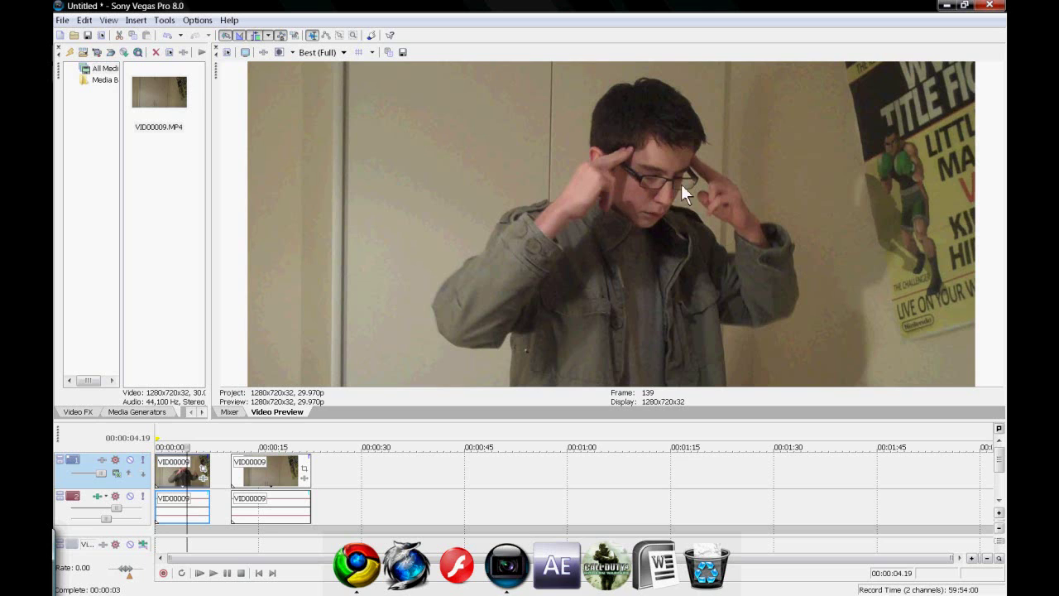
{"action": "left_click", "coordinate": [276, 480]}
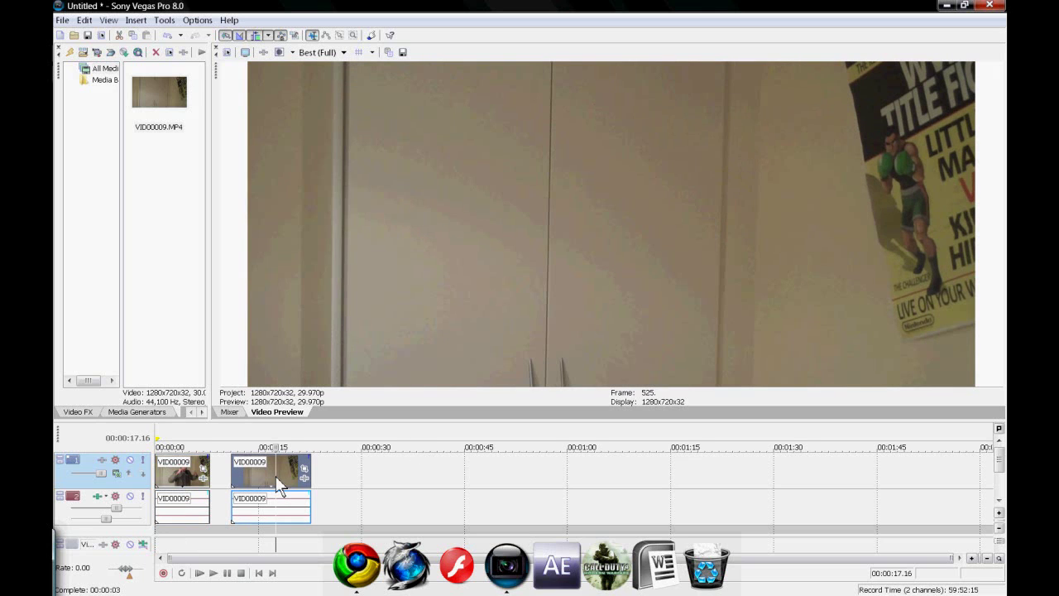
{"action": "left_click", "coordinate": [265, 484]}
{"action": "key", "text": "ctrl+z"}
{"action": "key", "text": "ctrl+z"}
{"action": "key", "text": "ctrl+z"}
{"action": "key", "text": "ctrl+z"}
{"action": "key", "text": "ctrl+z"}
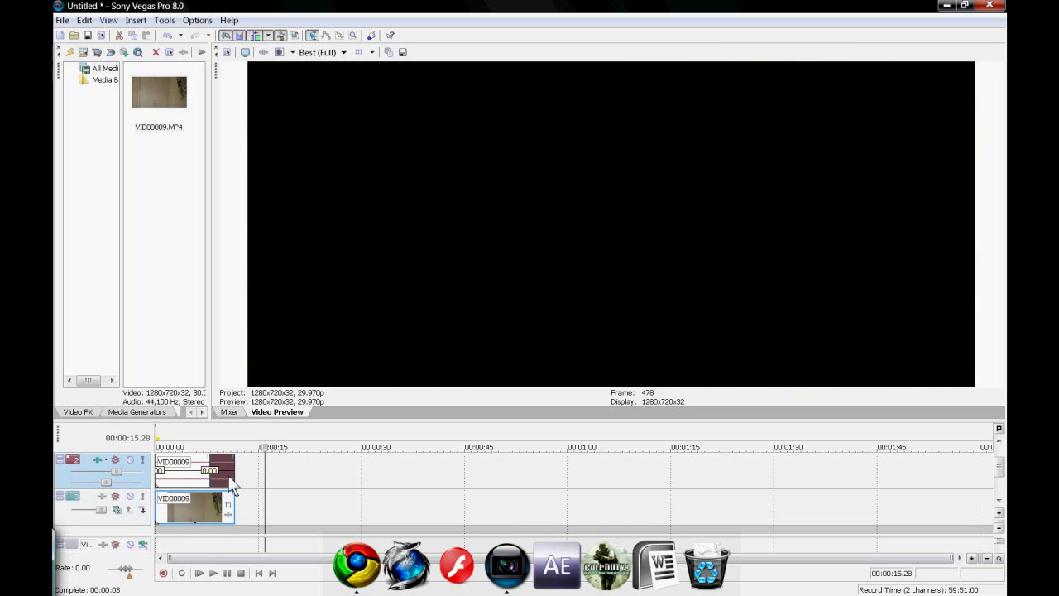
{"action": "key", "text": "ctrl+z"}
{"action": "key", "text": "ctrl+z"}
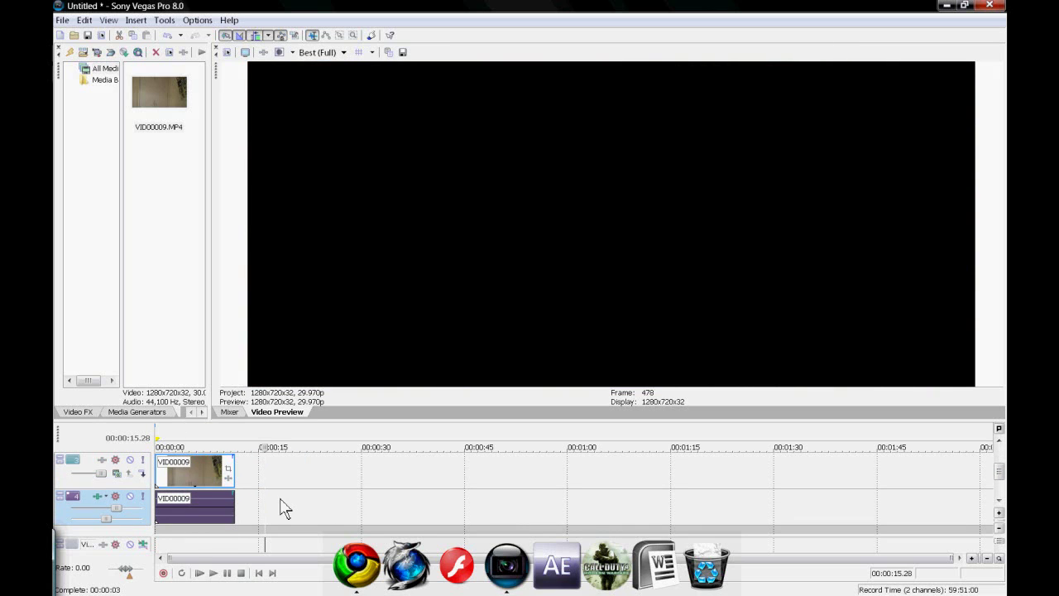
{"action": "key", "text": "ctrl+z"}
{"action": "key", "text": "ctrl+z"}
{"action": "key", "text": "ctrl+z"}
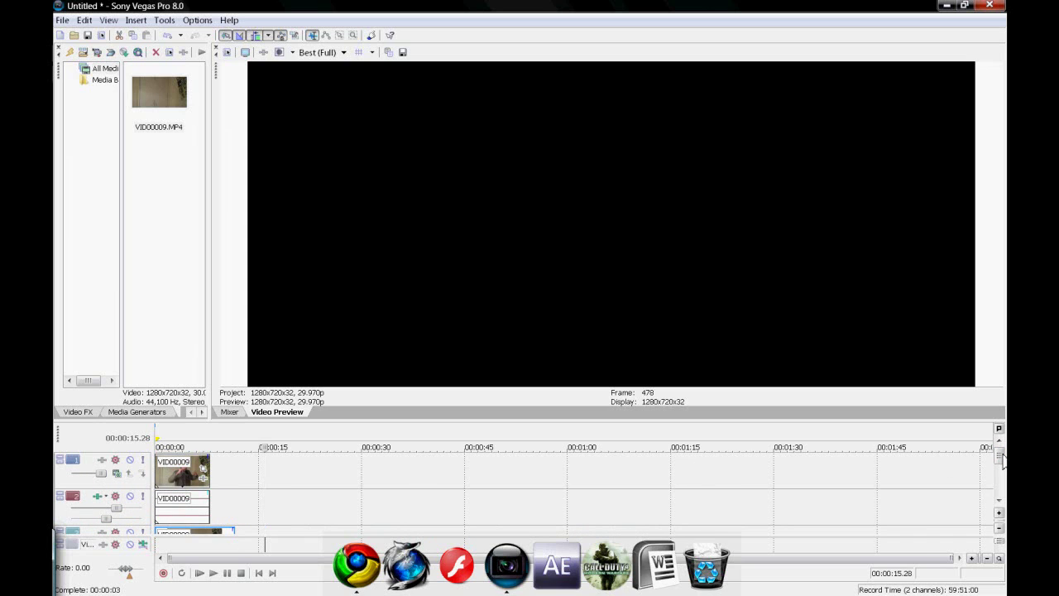
{"action": "scroll", "coordinate": [1005, 469], "scroll_direction": "down", "scroll_amount": 1}
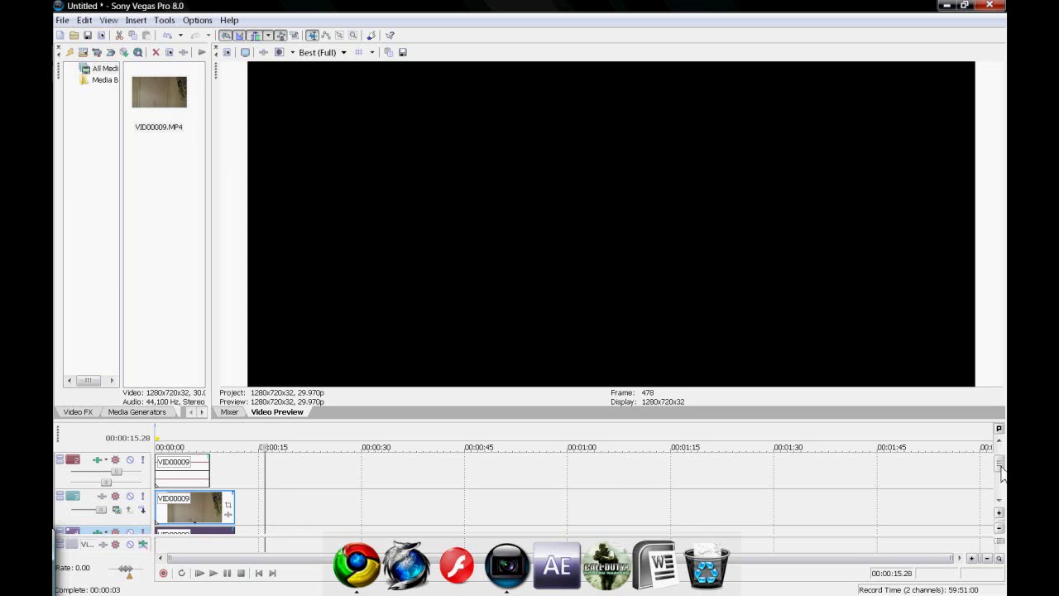
{"action": "left_click_drag", "start_coordinate": [1000, 468], "coordinate": [1000, 459]}
Play the person clip from about seven seconds, return to start, and show Transitions.
{"action": "left_click", "coordinate": [259, 573]}
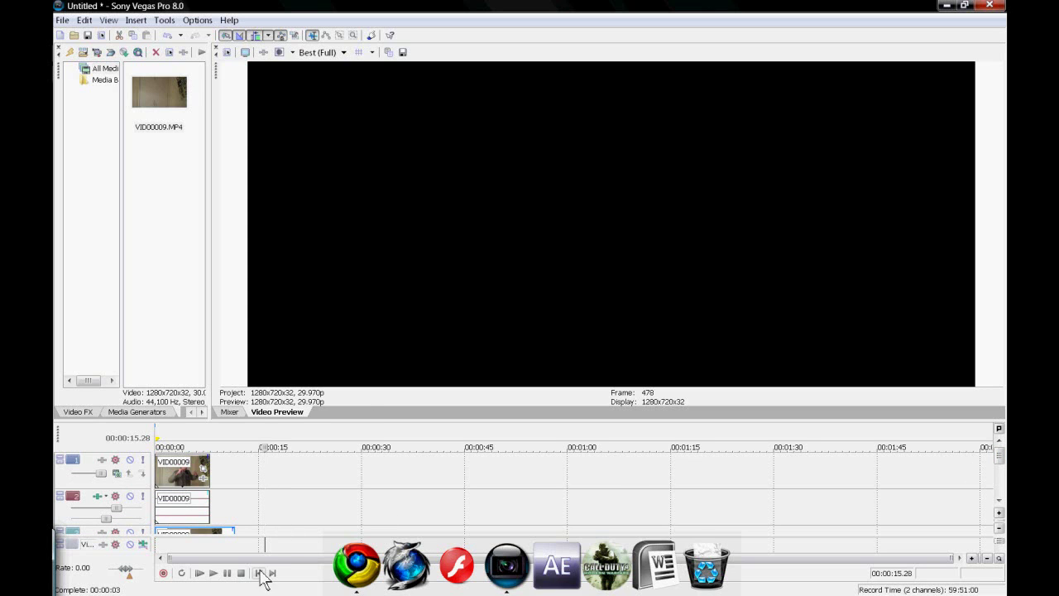
{"action": "left_click", "coordinate": [200, 495]}
{"action": "key", "text": "space"}
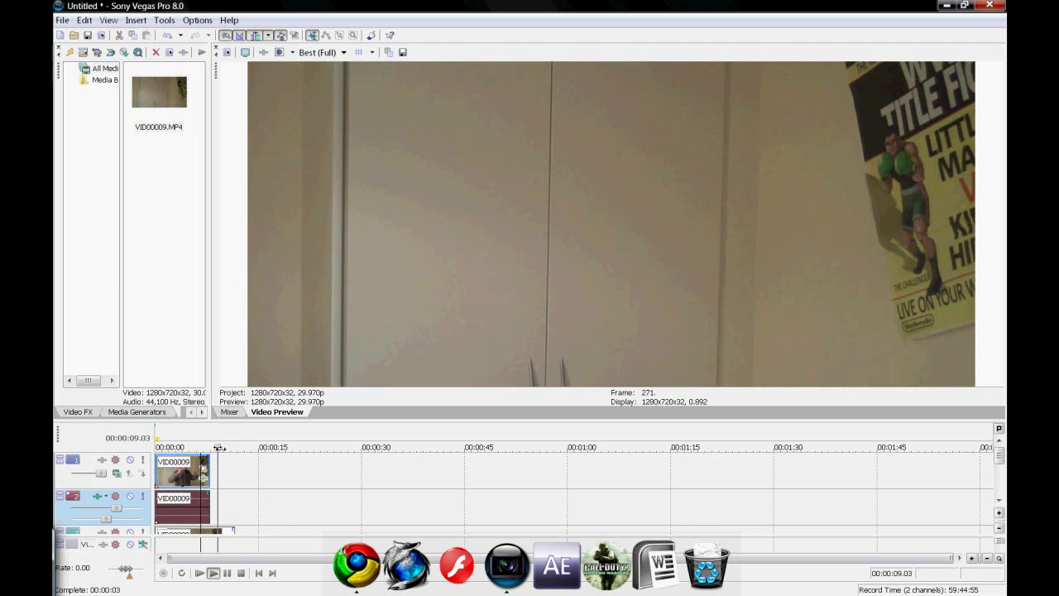
{"action": "left_click_drag", "start_coordinate": [216, 447], "coordinate": [208, 448]}
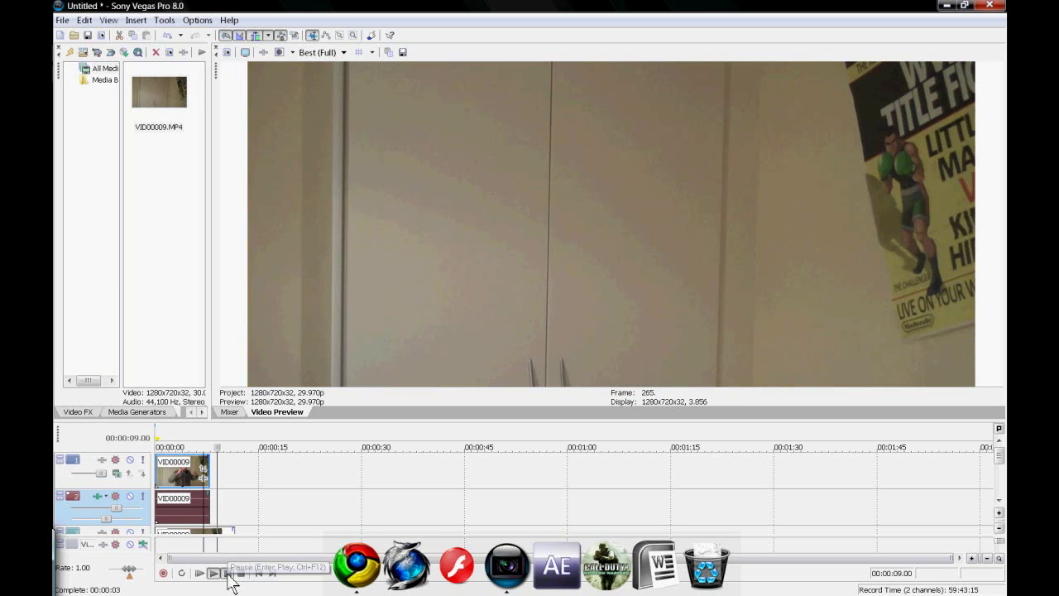
{"action": "left_click", "coordinate": [230, 580]}
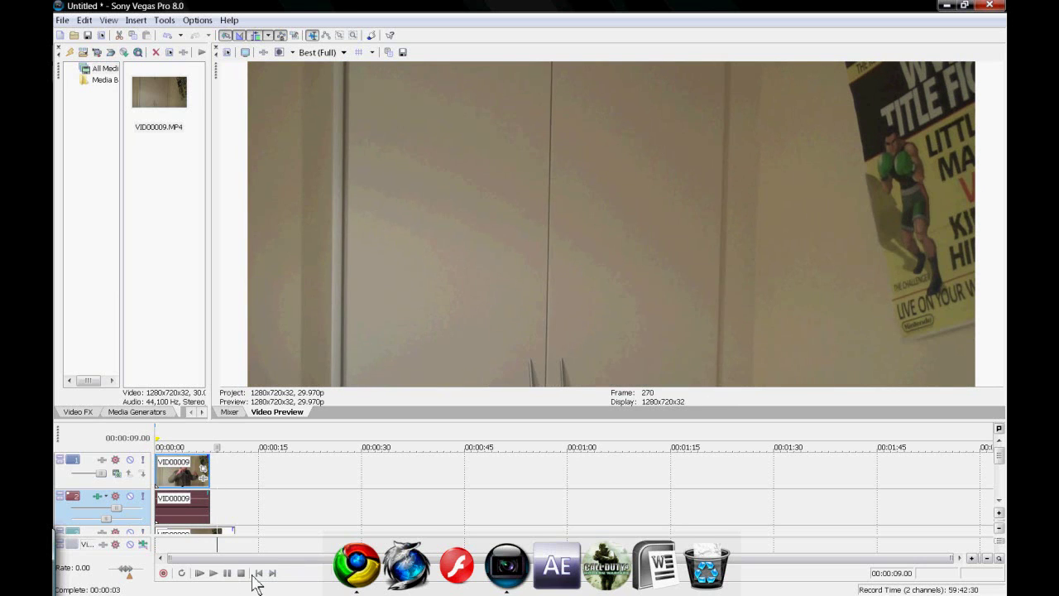
{"action": "left_click", "coordinate": [259, 573]}
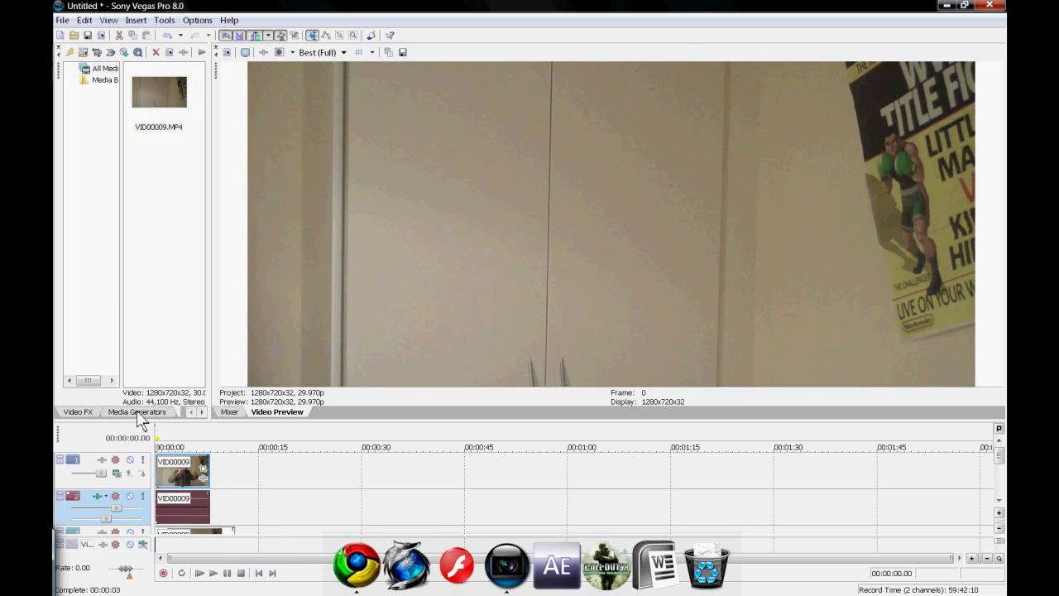
{"action": "left_click", "coordinate": [202, 412]}
{"action": "left_click", "coordinate": [157, 414]}
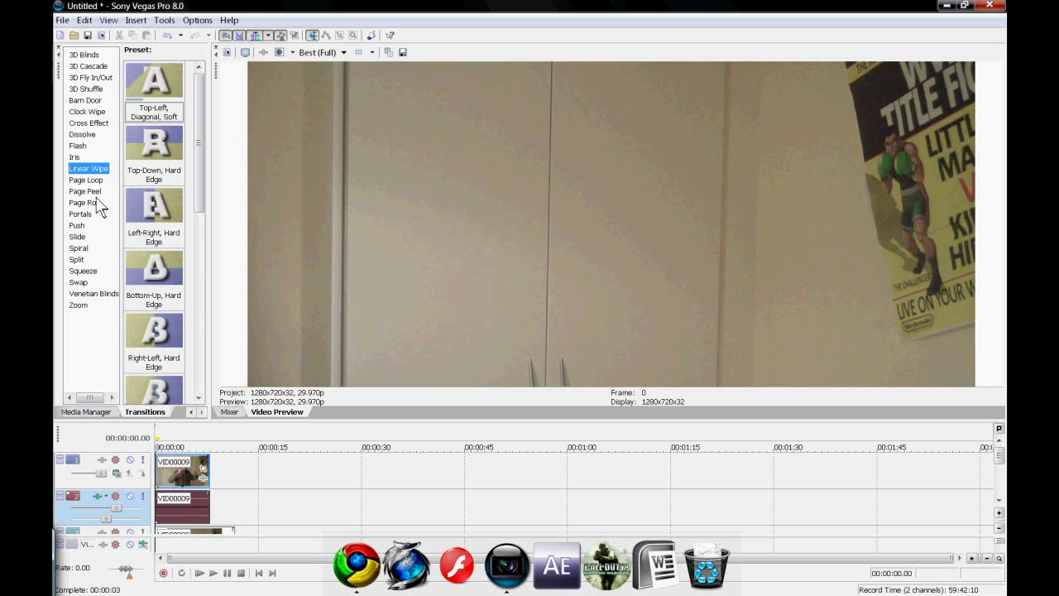
Drop a Flash transition preset onto the end of the person clip.
{"action": "left_click", "coordinate": [79, 146]}
{"action": "left_click_drag", "start_coordinate": [79, 146], "coordinate": [221, 482]}
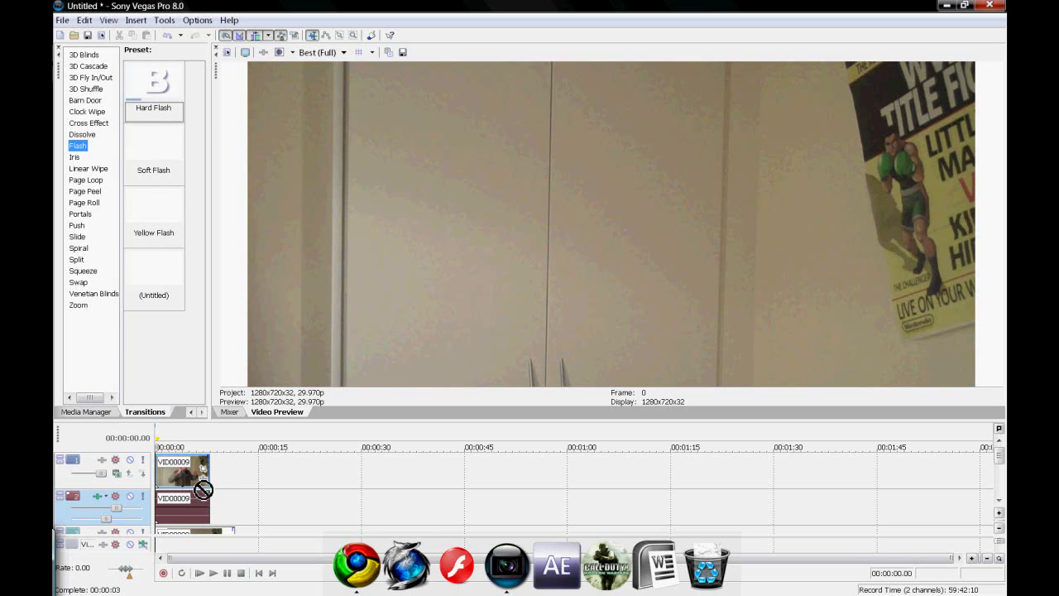
{"action": "left_click_drag", "start_coordinate": [220, 482], "coordinate": [212, 471]}
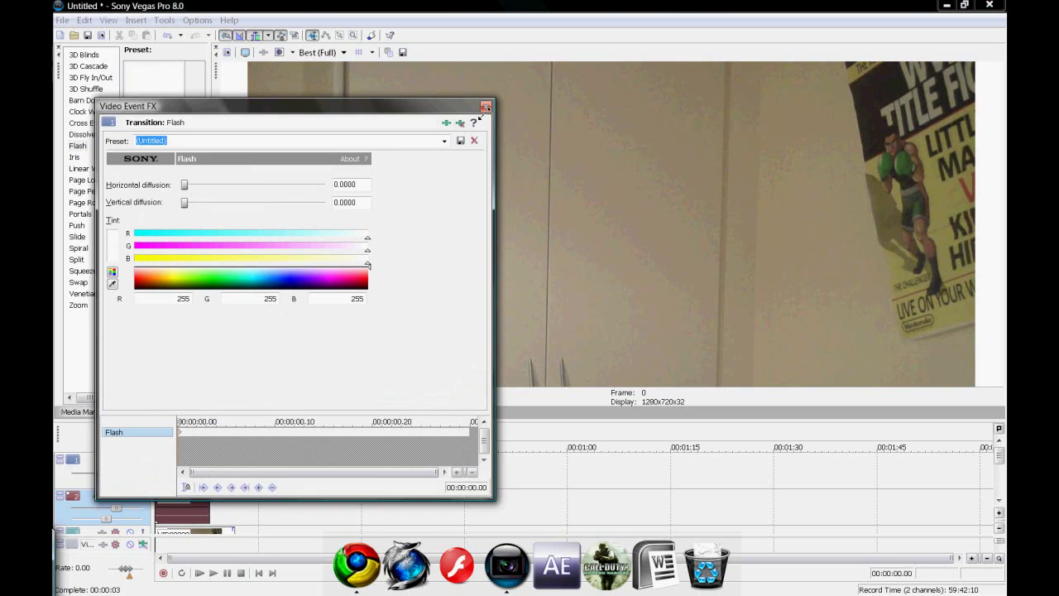
{"action": "left_click", "coordinate": [486, 107]}
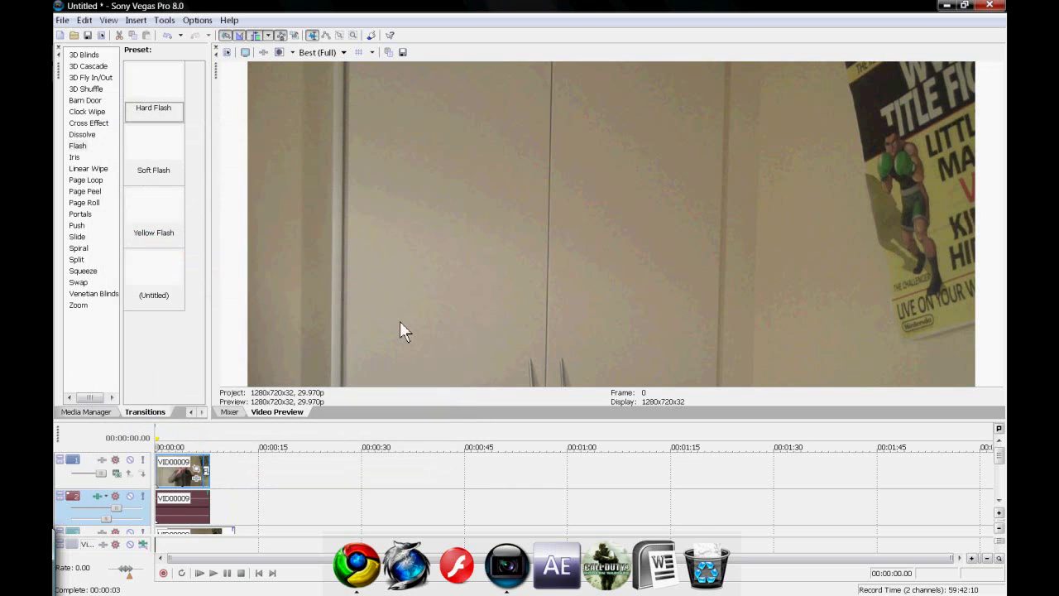
Play the project to check the Flash vanish, then return to the beginning.
{"action": "left_click", "coordinate": [214, 573]}
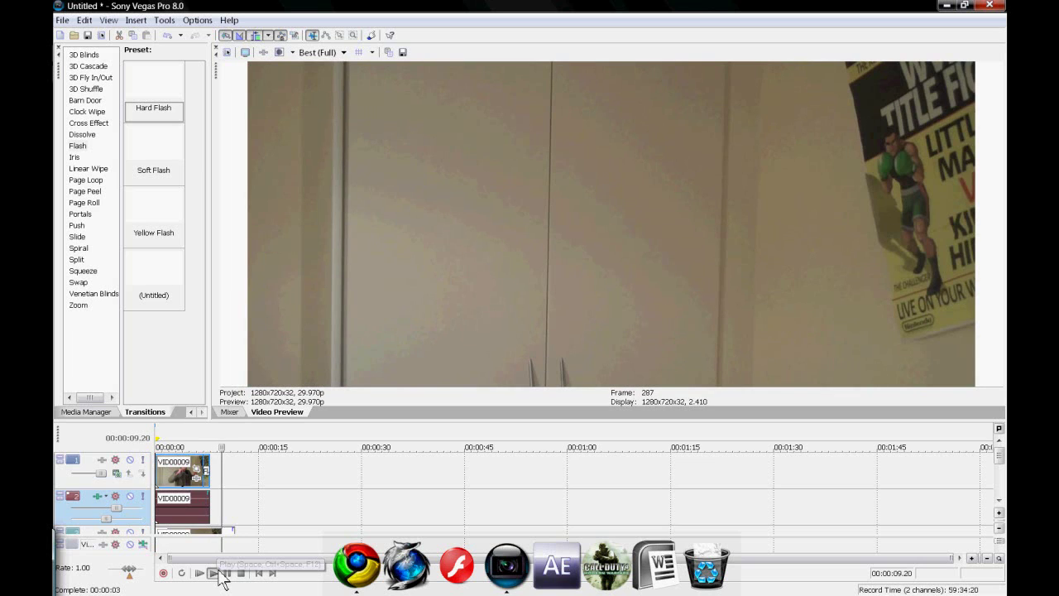
{"action": "left_click", "coordinate": [230, 573]}
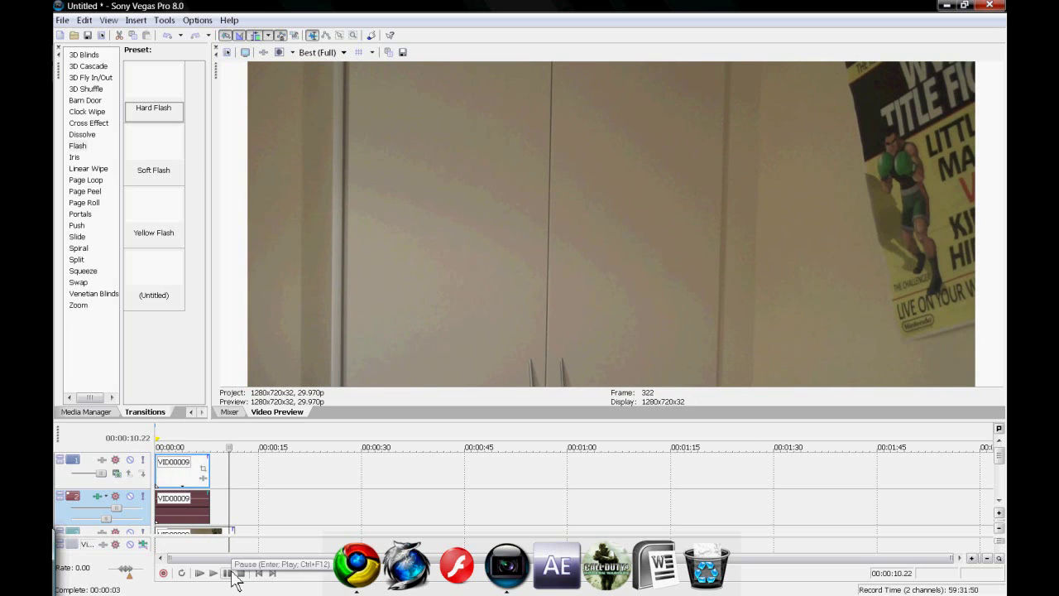
{"action": "left_click", "coordinate": [259, 573]}
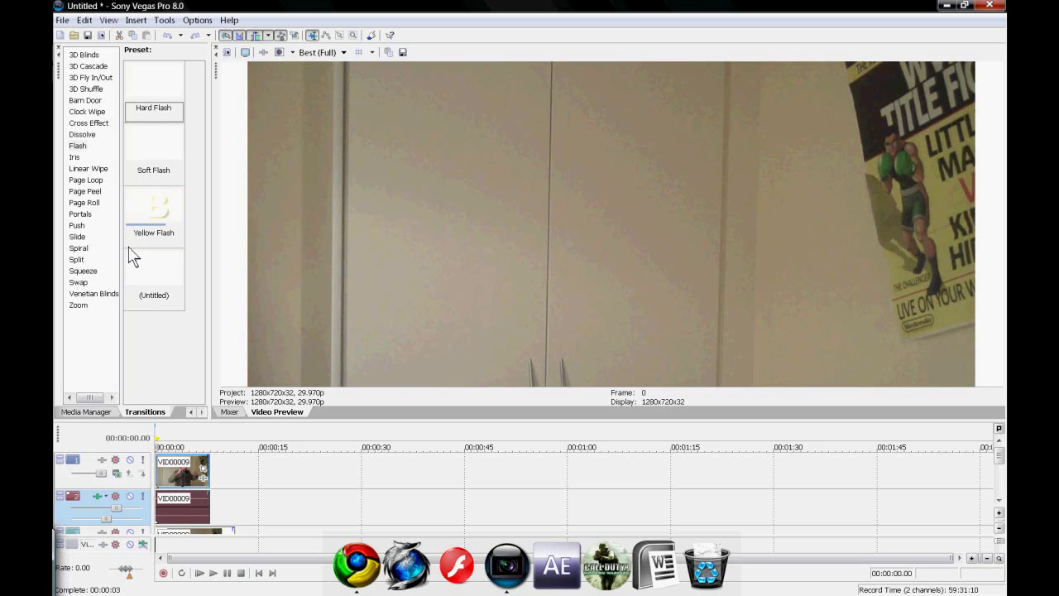
{"action": "left_click", "coordinate": [86, 170]}
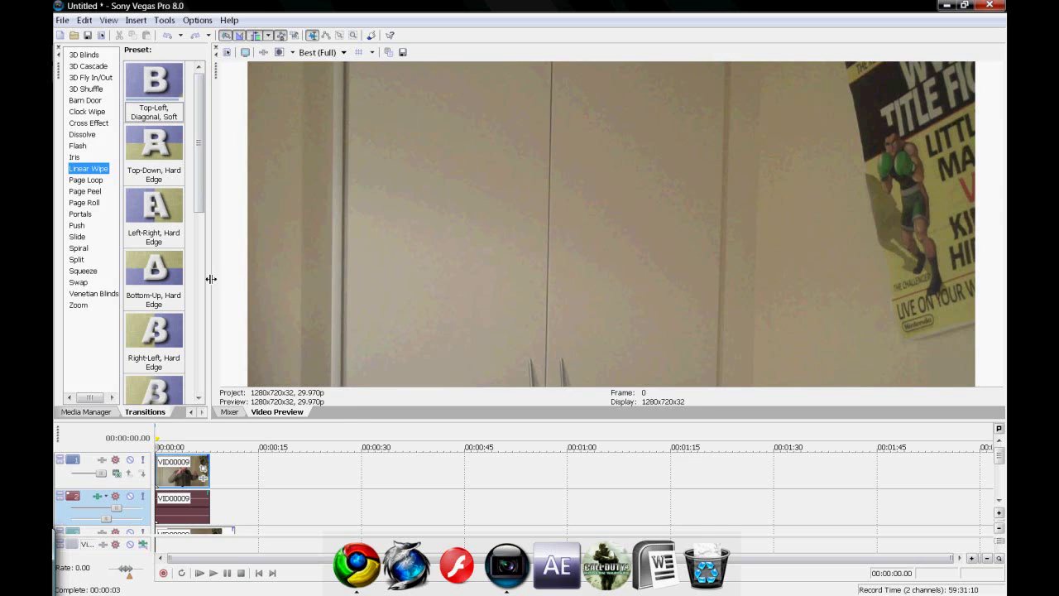
Apply the 'Top-Down, Soft Edge' Linear Wipe preset to the person clip's end.
{"action": "left_click_drag", "start_coordinate": [211, 277], "coordinate": [262, 277]}
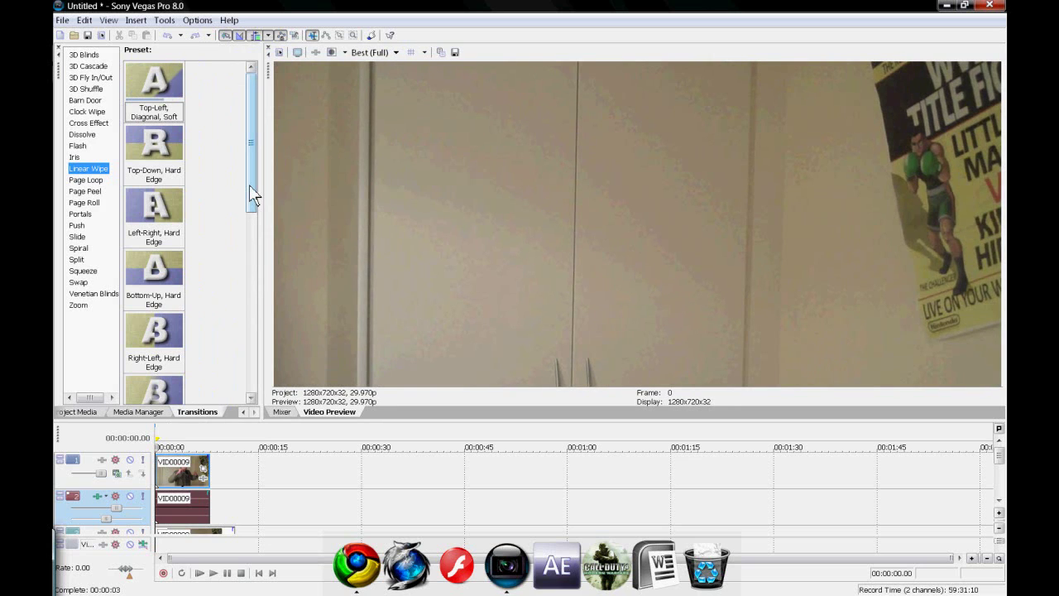
{"action": "left_click_drag", "start_coordinate": [250, 186], "coordinate": [255, 261]}
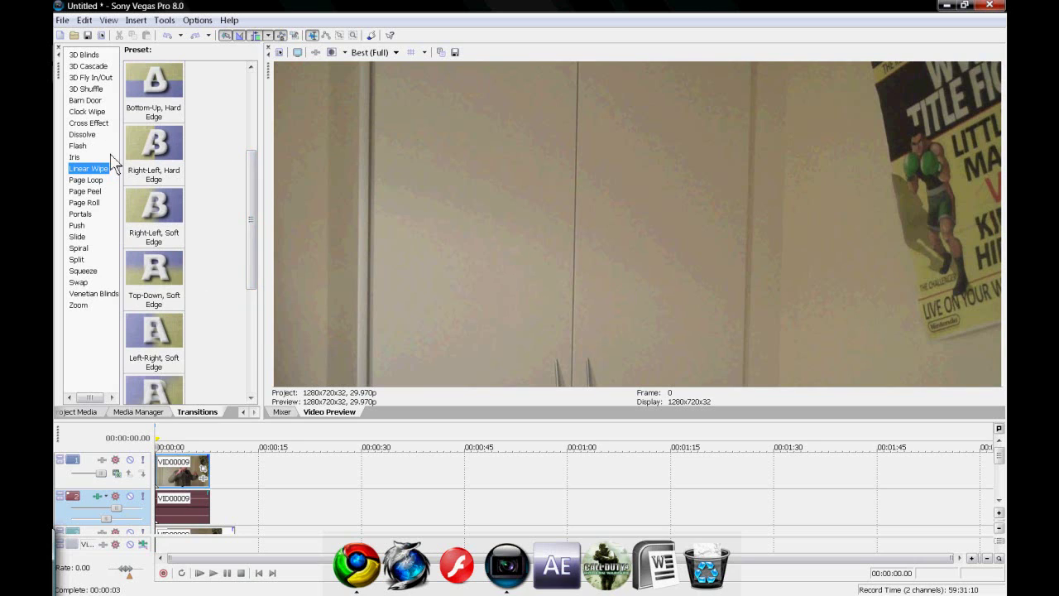
{"action": "mouse_move", "coordinate": [154, 269]}
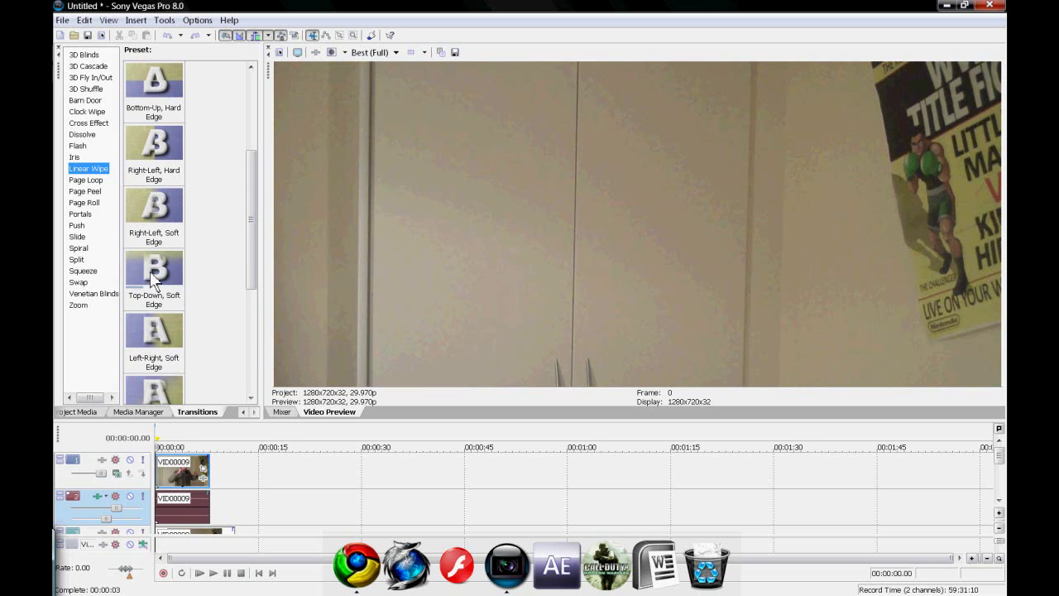
{"action": "left_click", "coordinate": [153, 278]}
{"action": "left_click_drag", "start_coordinate": [175, 290], "coordinate": [212, 484]}
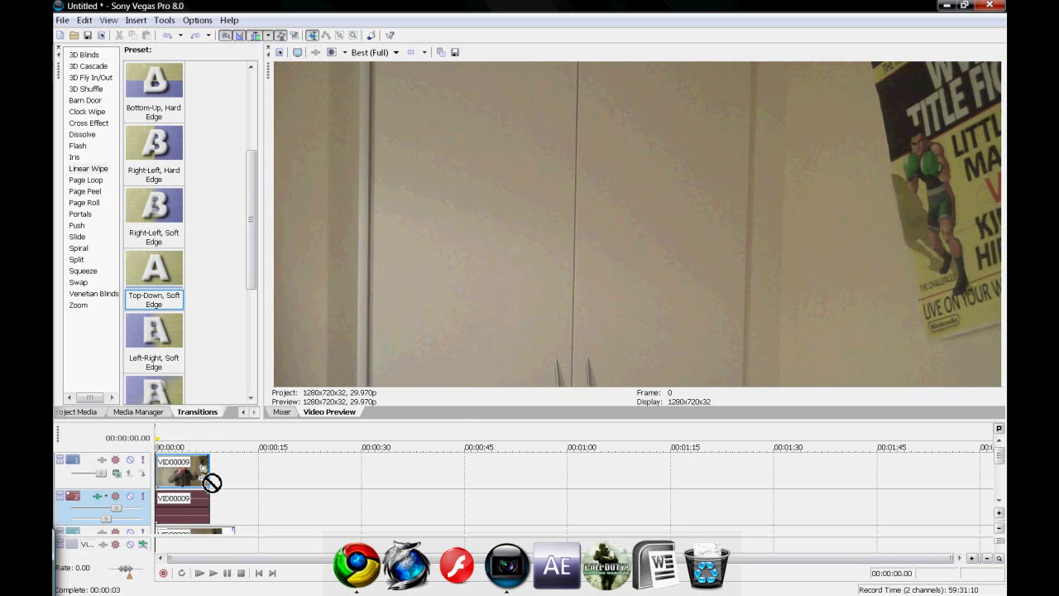
{"action": "left_click_drag", "start_coordinate": [212, 484], "coordinate": [210, 481]}
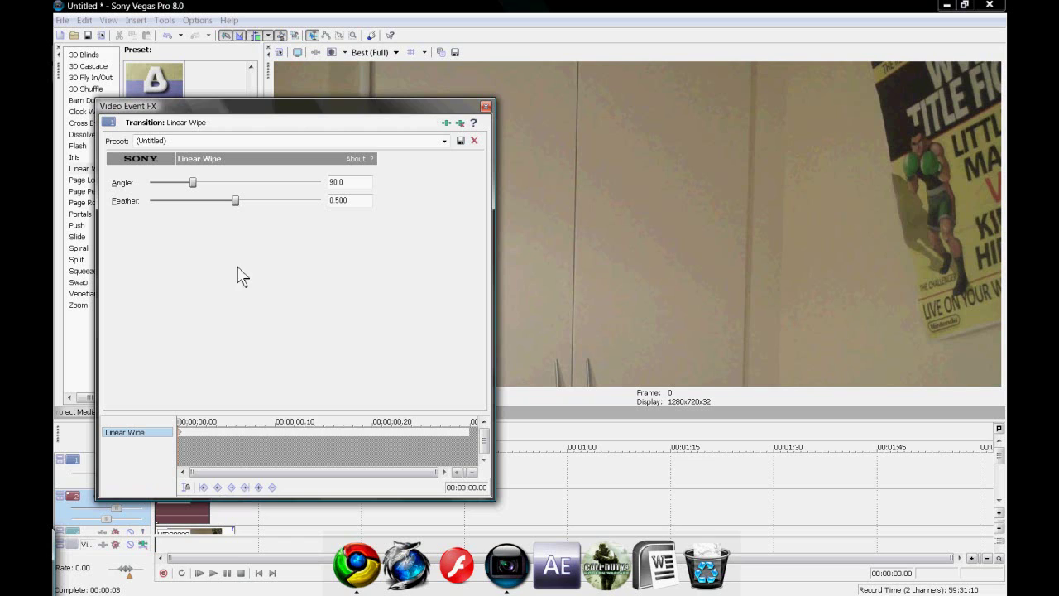
{"action": "left_click", "coordinate": [485, 108]}
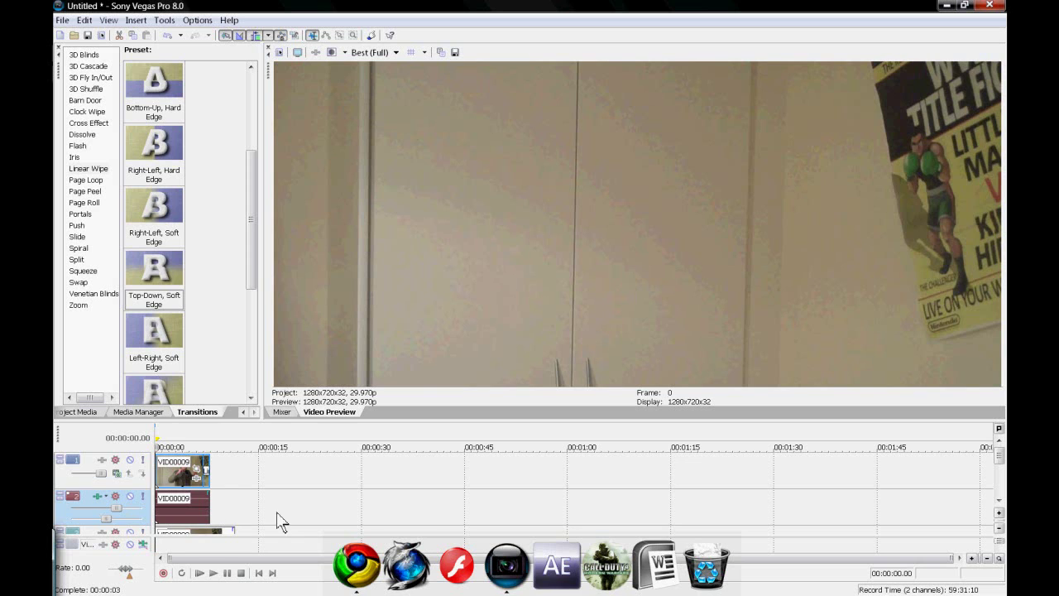
Play and scrub the project to preview where the person vanishes.
{"action": "left_click", "coordinate": [213, 573]}
{"action": "key", "text": "space"}
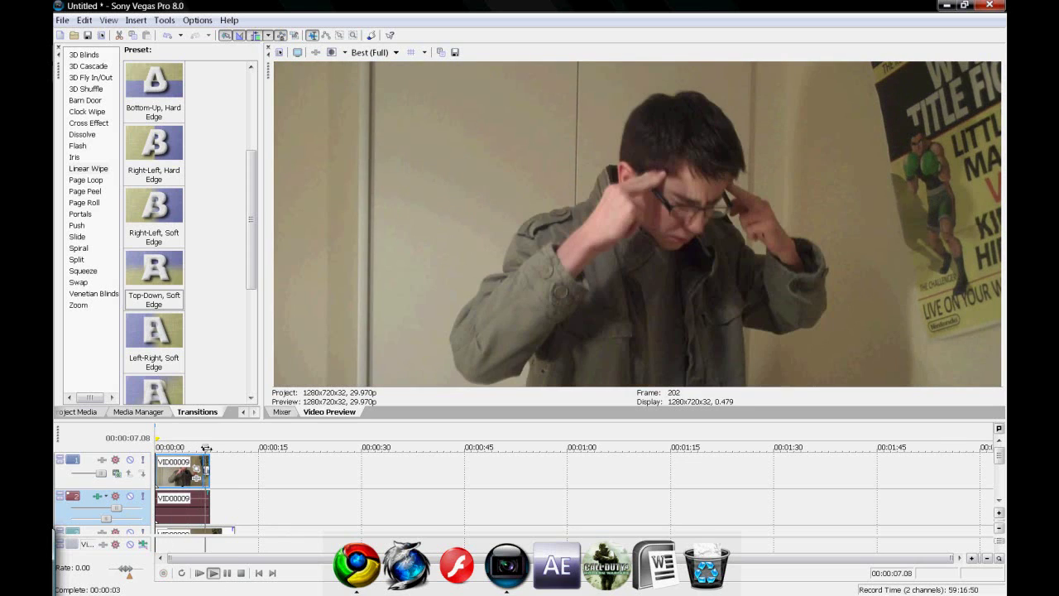
{"action": "left_click_drag", "start_coordinate": [207, 447], "coordinate": [221, 448]}
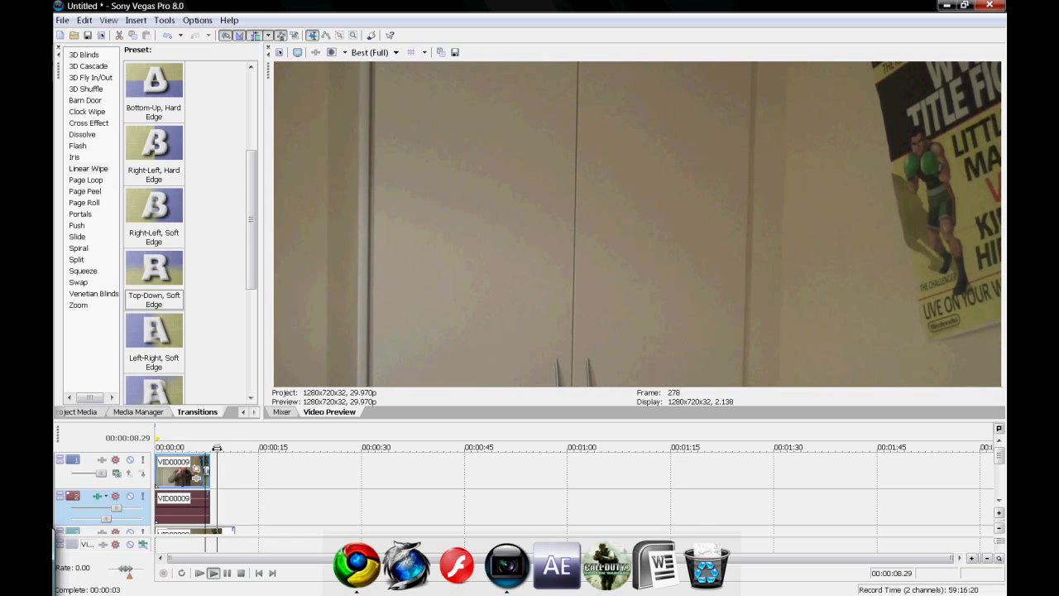
{"action": "left_click_drag", "start_coordinate": [221, 447], "coordinate": [194, 448]}
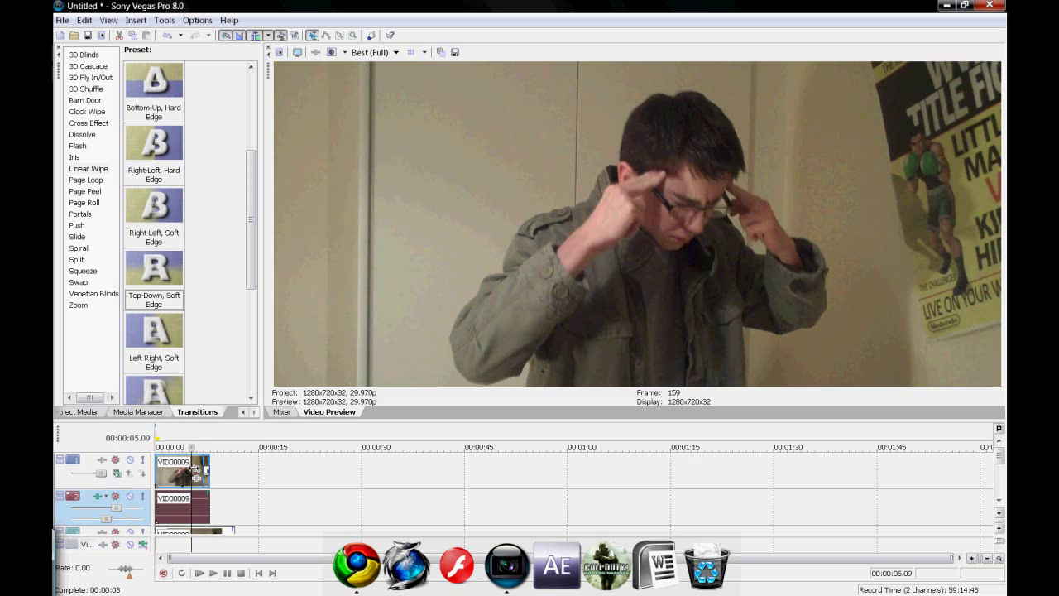
Shorten the person clip slightly by dragging its right edge left.
{"action": "left_click", "coordinate": [210, 471]}
{"action": "left_click_drag", "start_coordinate": [210, 471], "coordinate": [207, 472]}
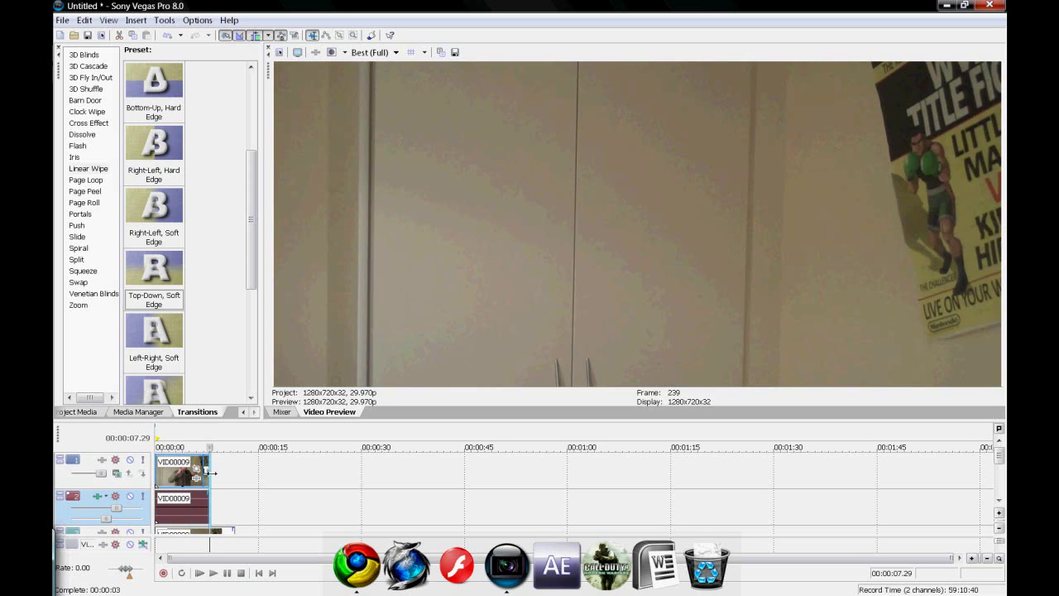
{"action": "left_click_drag", "start_coordinate": [207, 471], "coordinate": [198, 471]}
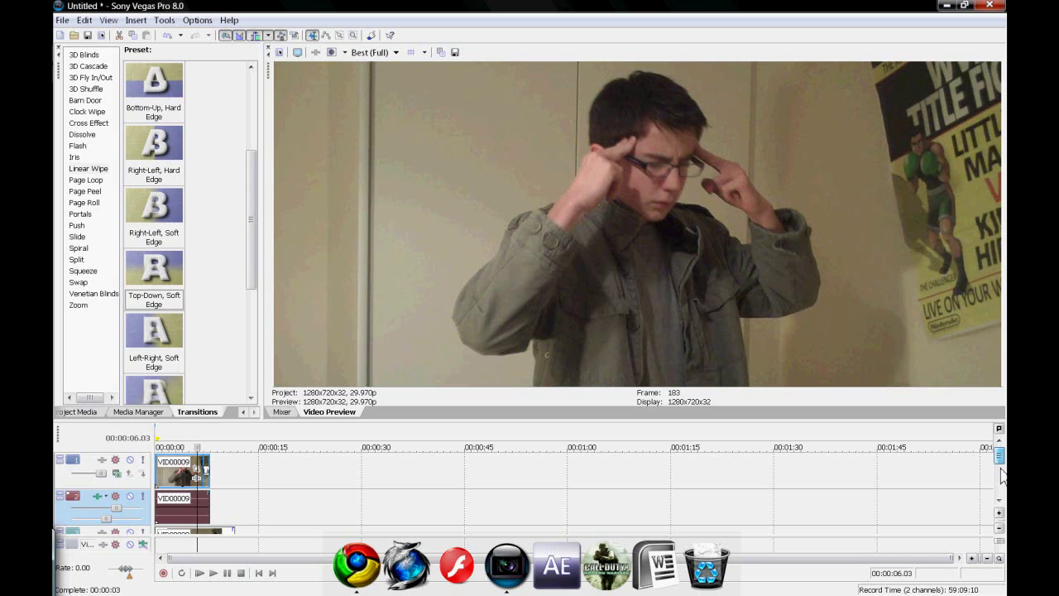
{"action": "left_click_drag", "start_coordinate": [1002, 470], "coordinate": [1003, 483]}
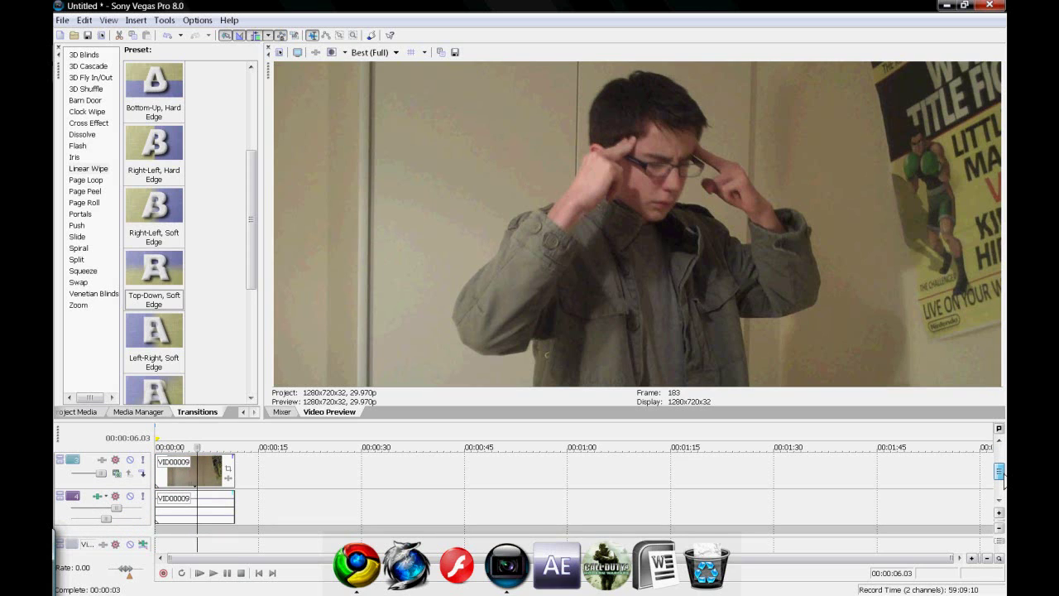
{"action": "left_click_drag", "start_coordinate": [1004, 482], "coordinate": [1000, 454]}
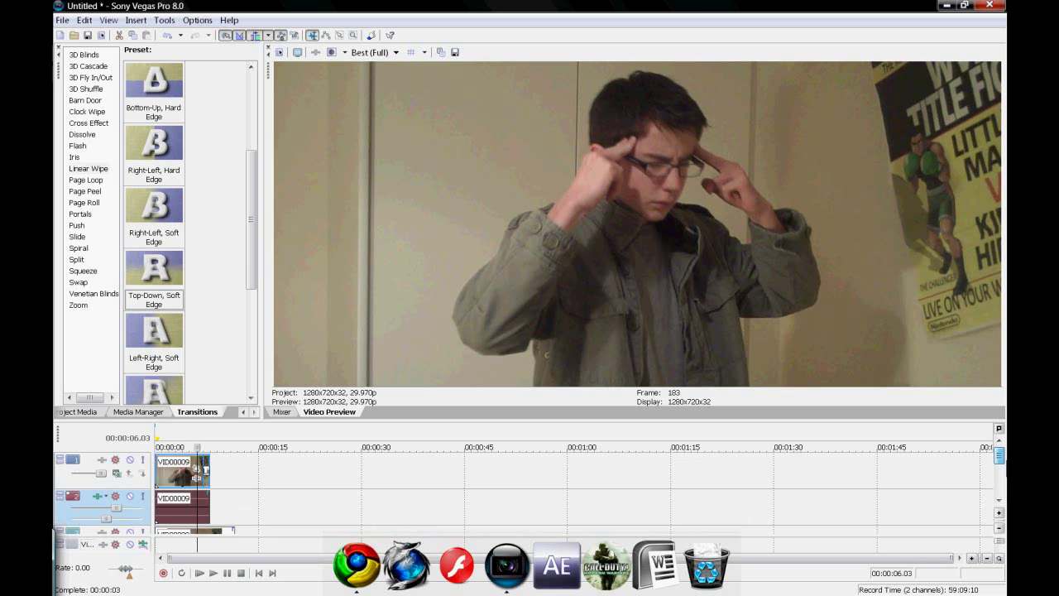
{"action": "scroll", "coordinate": [197, 471], "scroll_direction": "down", "scroll_amount": 1}
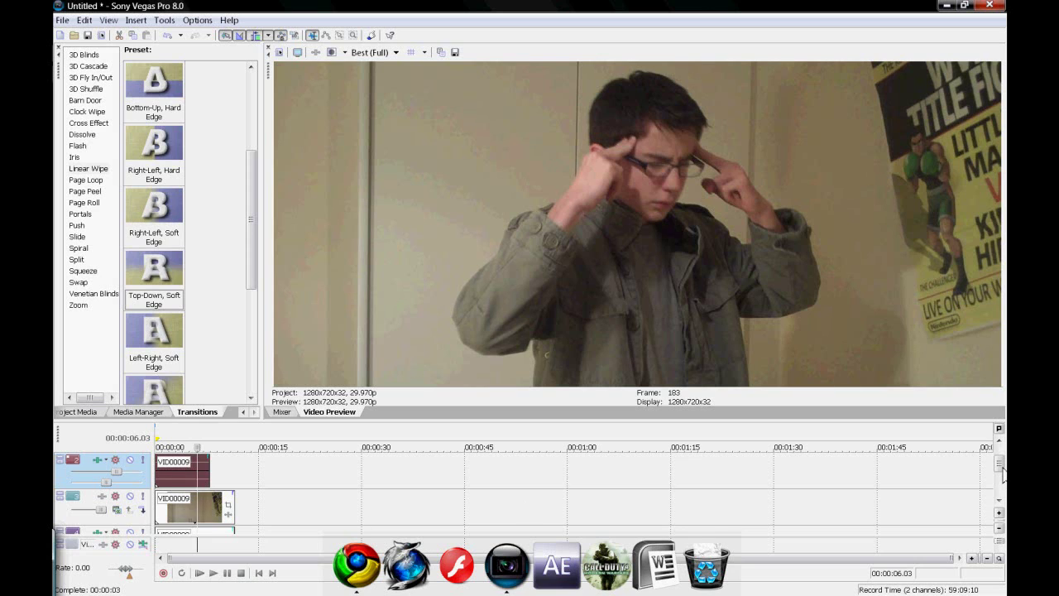
{"action": "scroll", "coordinate": [999, 460], "scroll_direction": "up", "scroll_amount": 1}
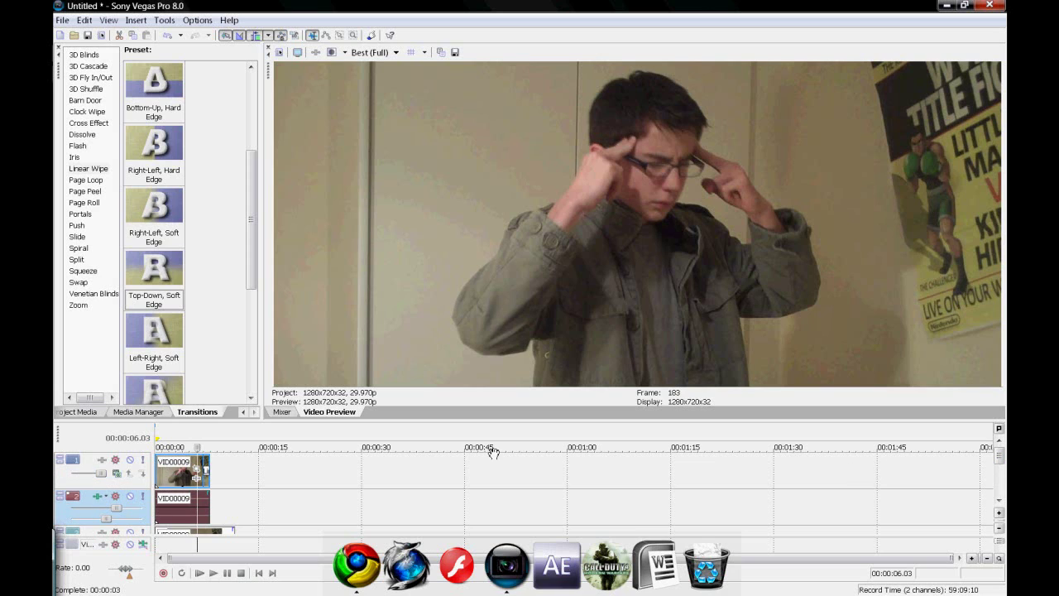